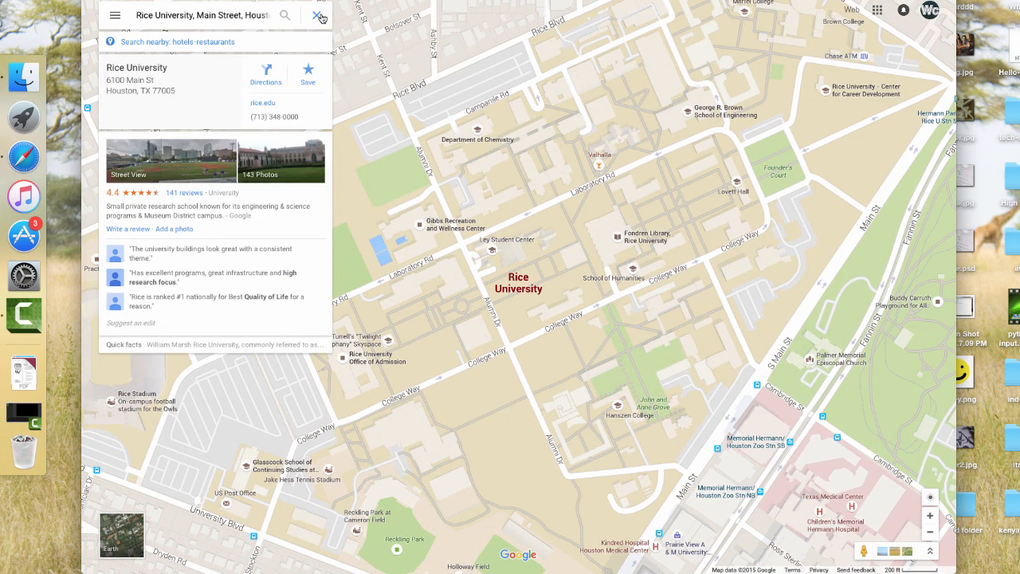
Search the map for Rice University, Main Street, Houston, and examine the campus layout and surrounding neighbourhood
left_click(320, 17)
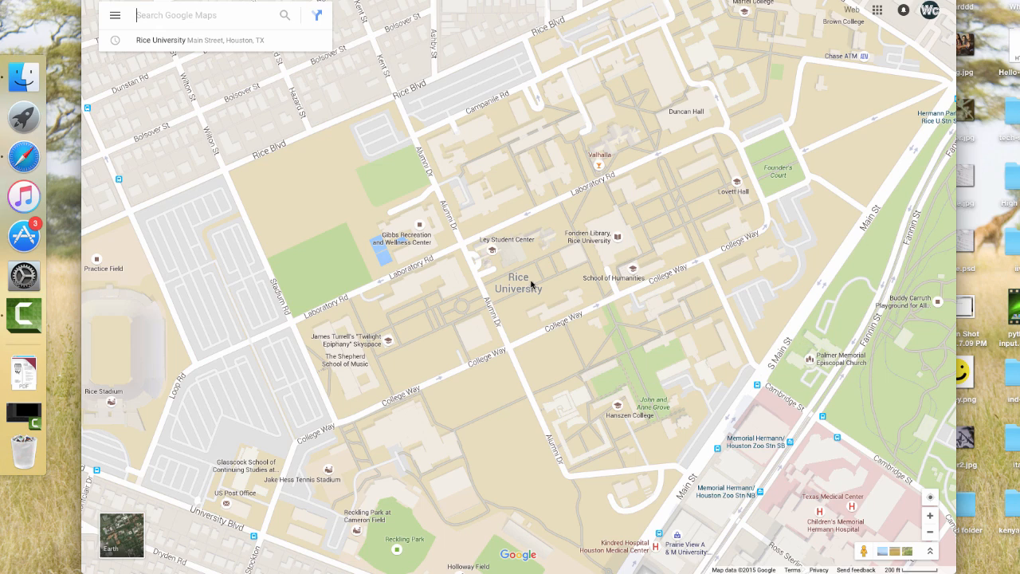
left_click_drag(533, 286, 554, 319)
left_click_drag(549, 154, 489, 268)
left_click_drag(613, 172, 498, 220)
left_click_drag(588, 281, 735, 161)
left_click_drag(461, 350, 636, 220)
left_click_drag(609, 398, 434, 179)
left_click_drag(525, 306, 620, 307)
left_click_drag(535, 227, 481, 294)
key("super+minus")
key("super+minus")
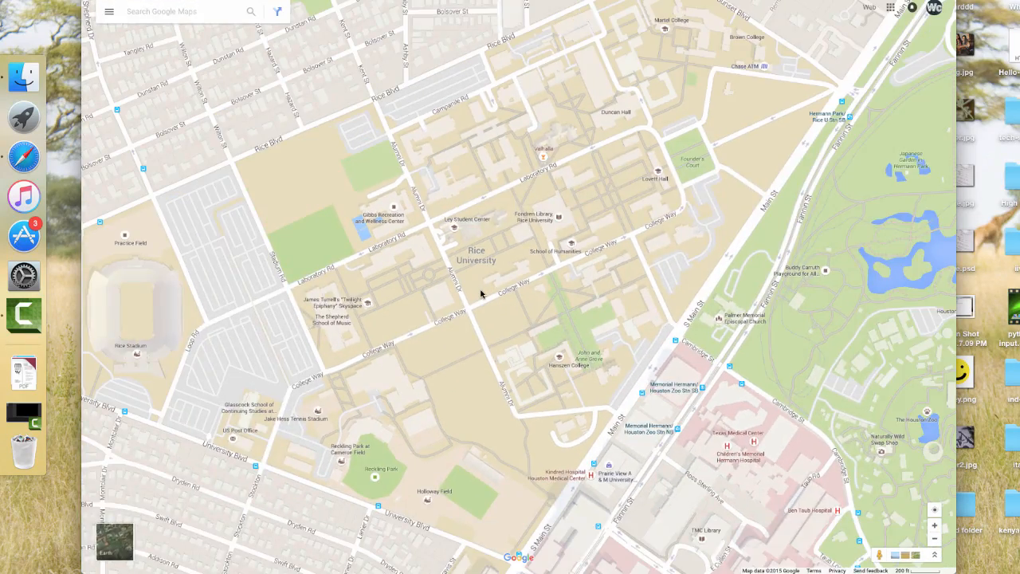
scroll(481, 294, "down", 3)
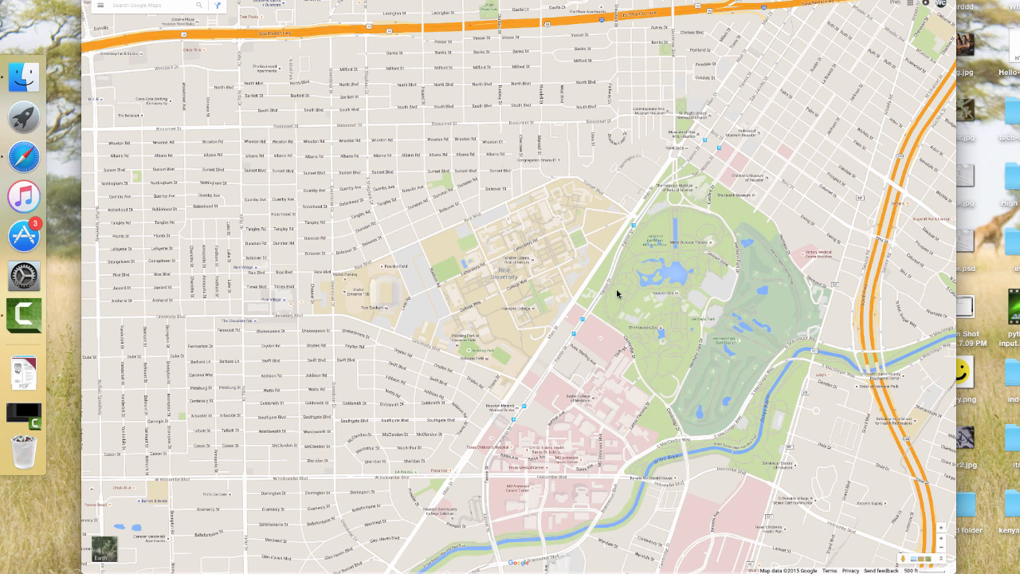
scroll(617, 294, "up", 3)
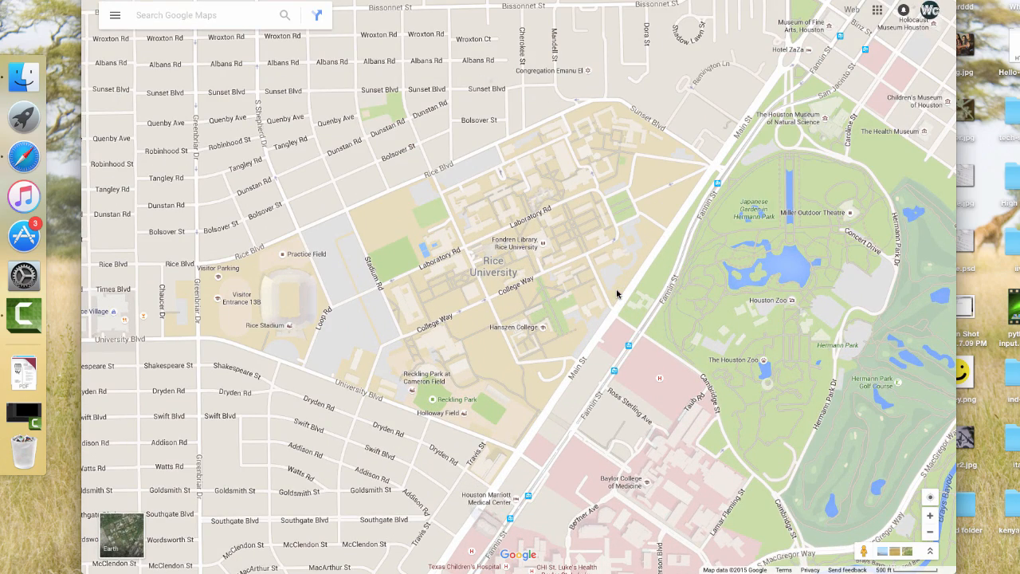
key("super+plus")
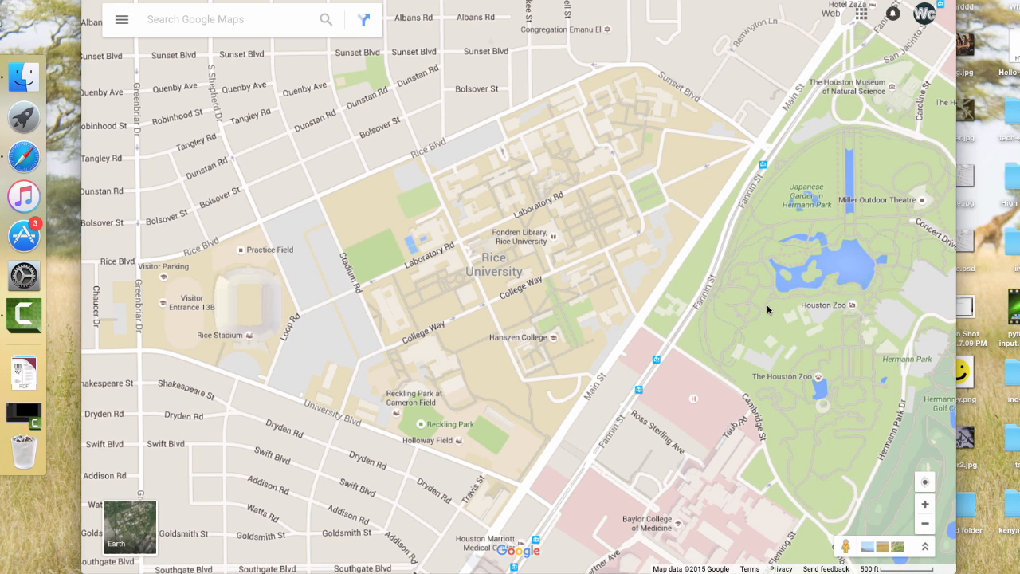
Inspect the campus roads and buildings up close, then frame the whole campus together with the stadium and Hermann Park
left_click_drag(504, 292, 527, 291)
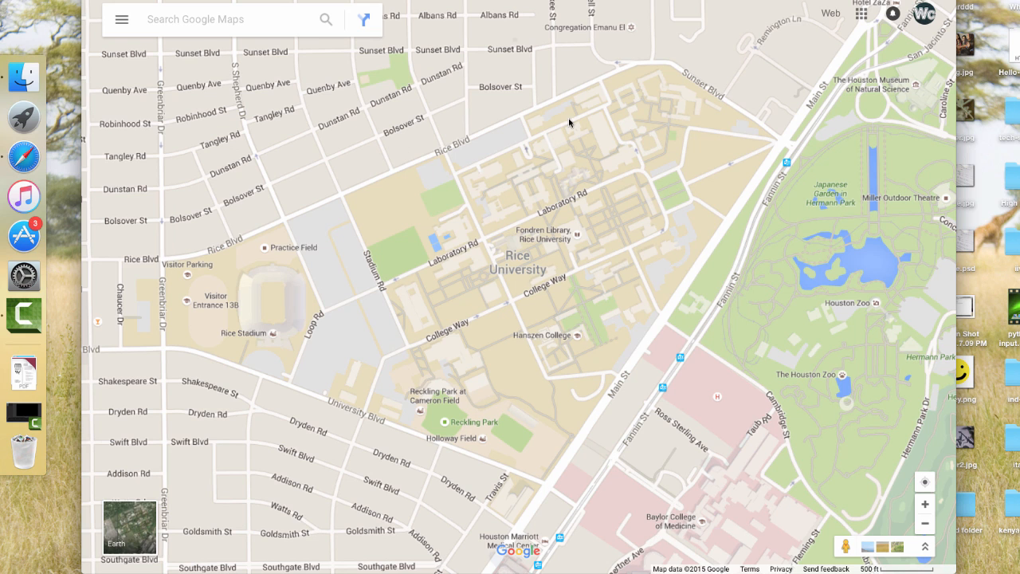
left_click(924, 505)
key("super+plus")
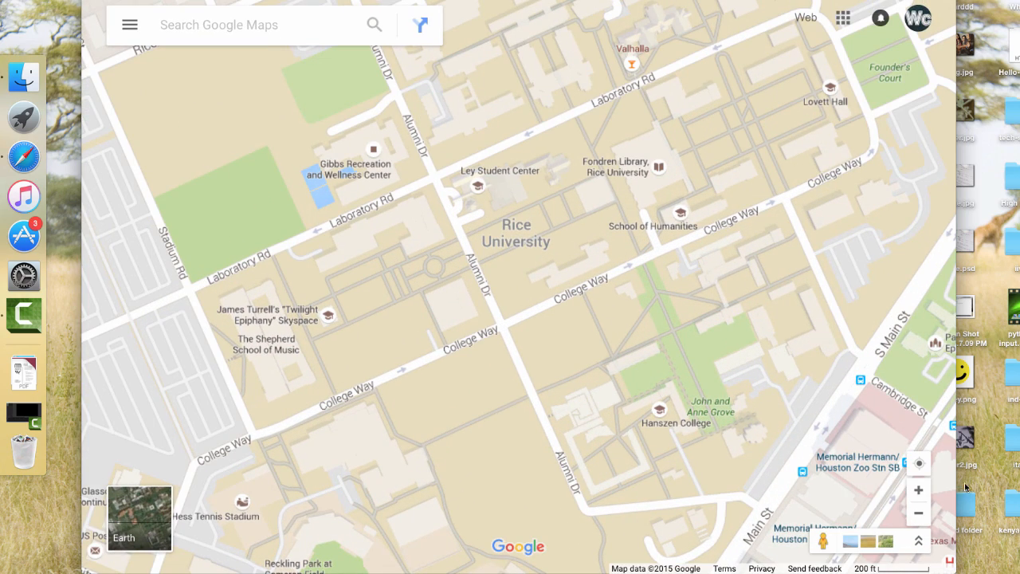
left_click(919, 490)
left_click_drag(563, 268, 711, 262)
left_click_drag(684, 328, 607, 302)
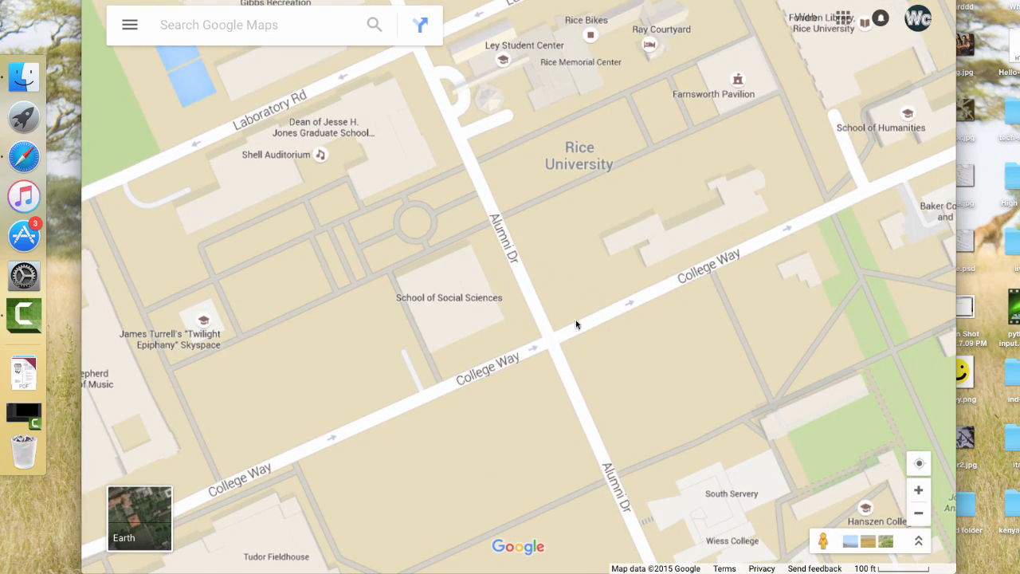
left_click(919, 513)
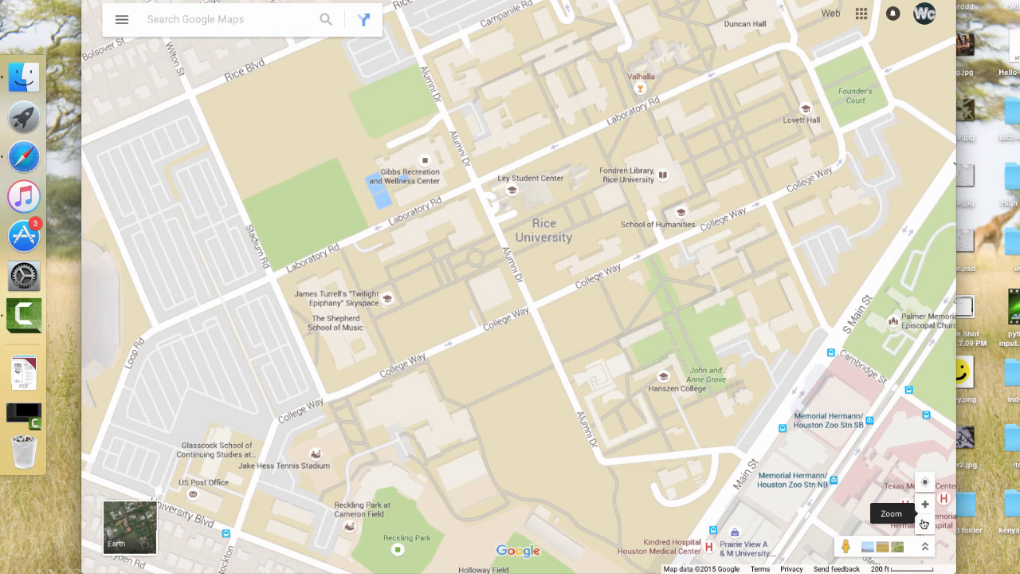
left_click(925, 523)
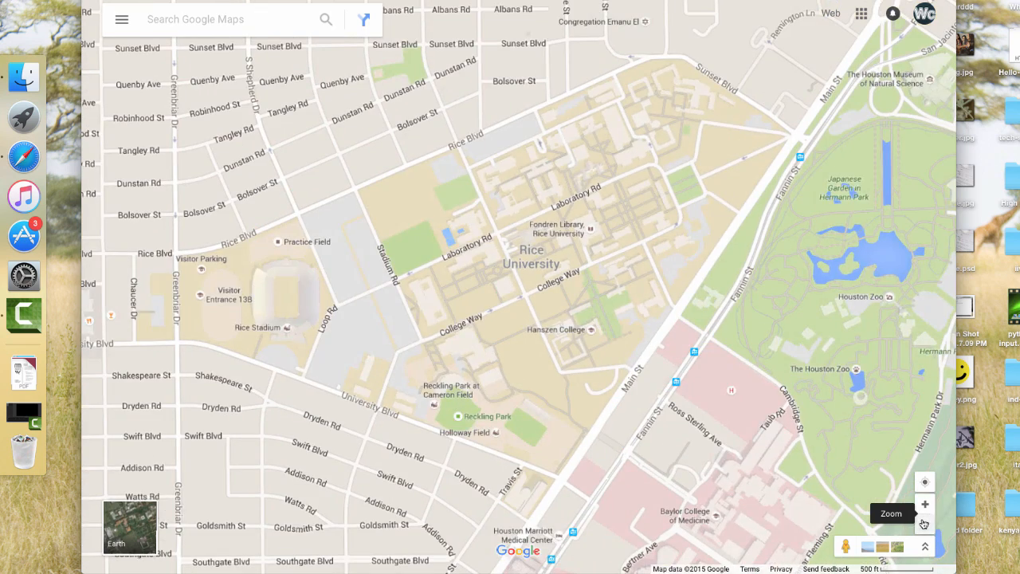
left_click(925, 523)
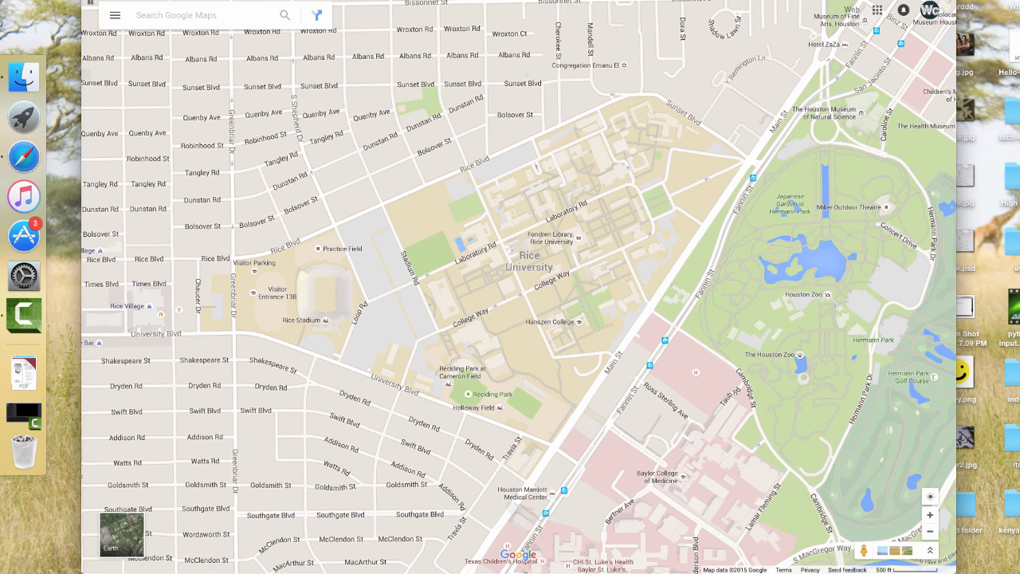
Capture the framed map as a screenshot and move the resulting image file to a free spot on the desktop
key("super+shift+4")
left_click_drag(299, 203, 953, 570)
key("super+m")
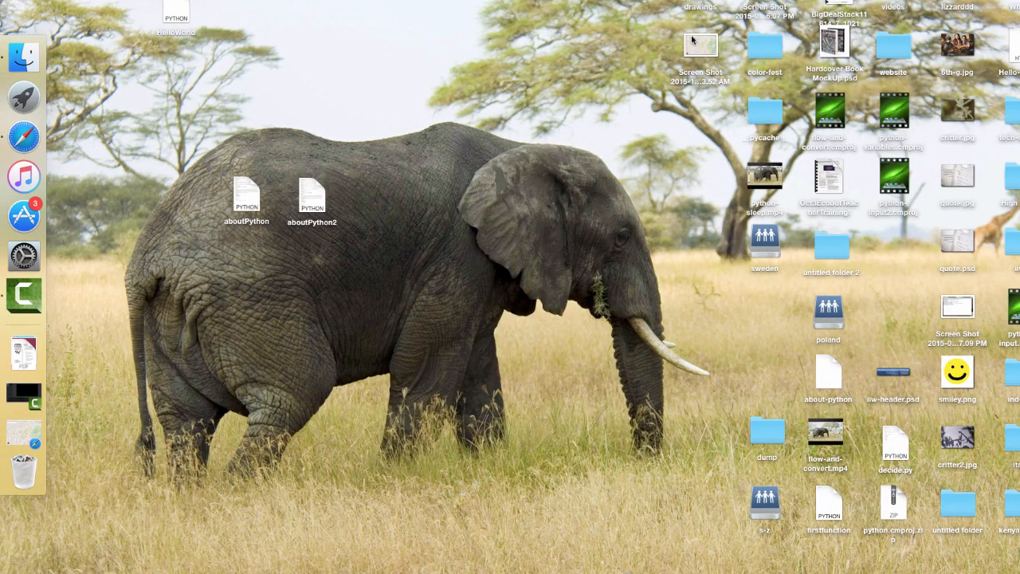
left_click_drag(684, 36, 240, 262)
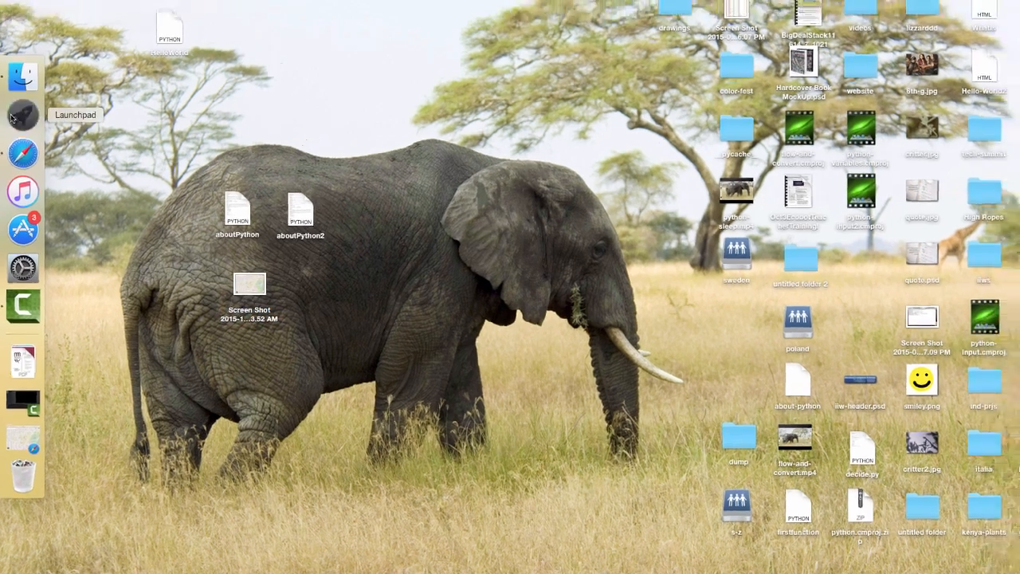
Switch to Adobe Illustrator and create a new custom document 708 pt wide and 708 pt high
left_click(12, 117)
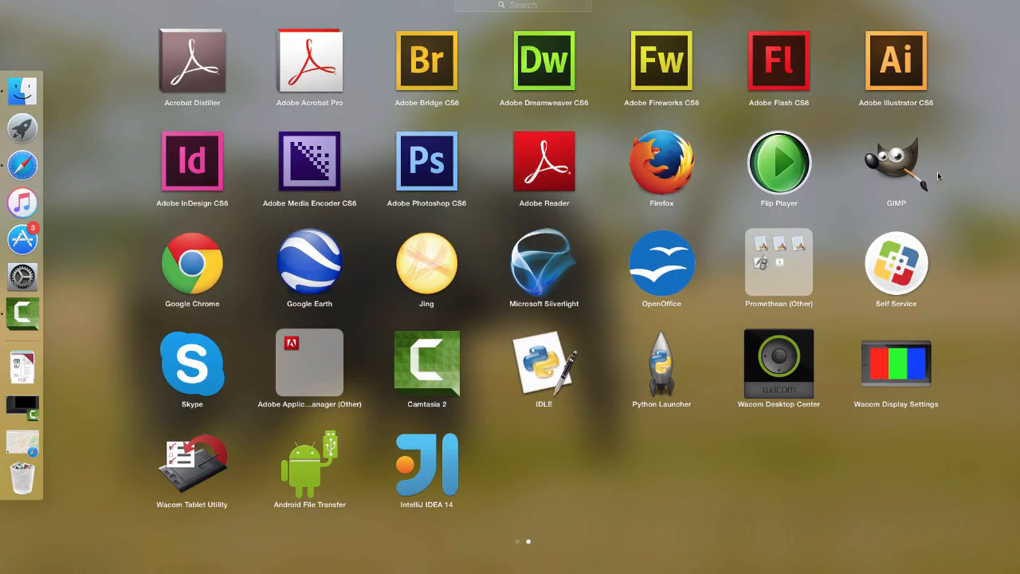
left_click(893, 49)
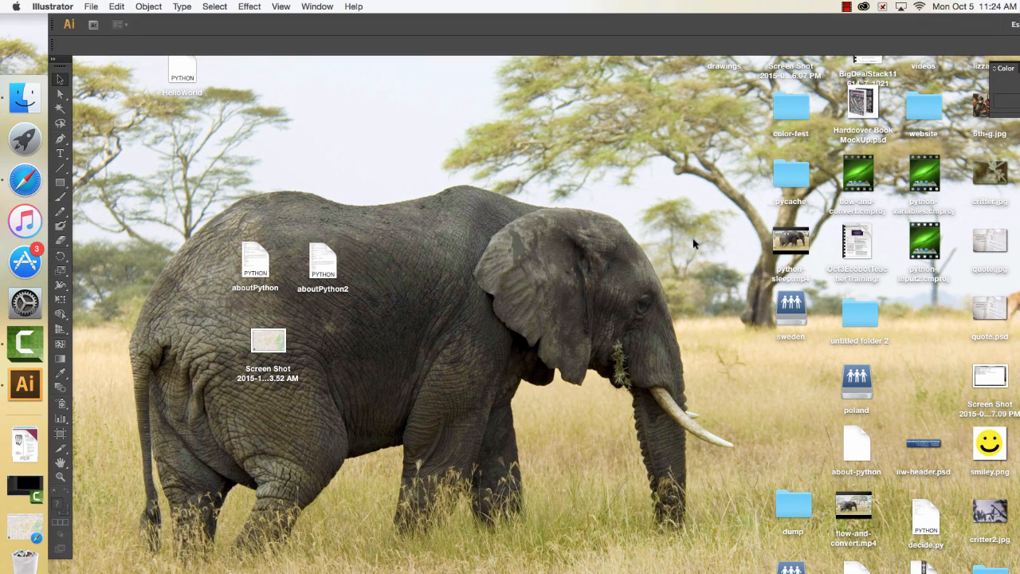
left_click(92, 7)
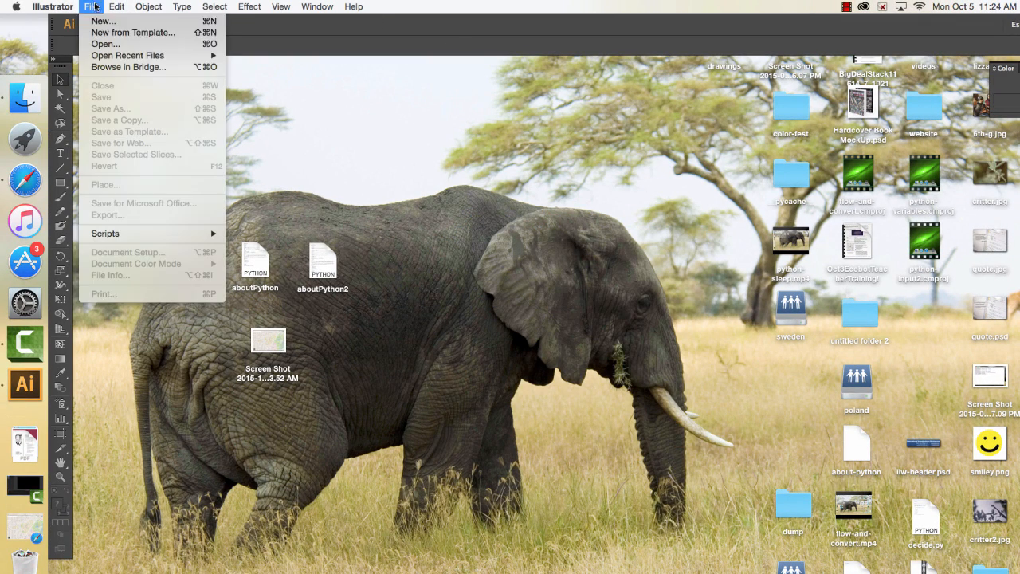
left_click(104, 21)
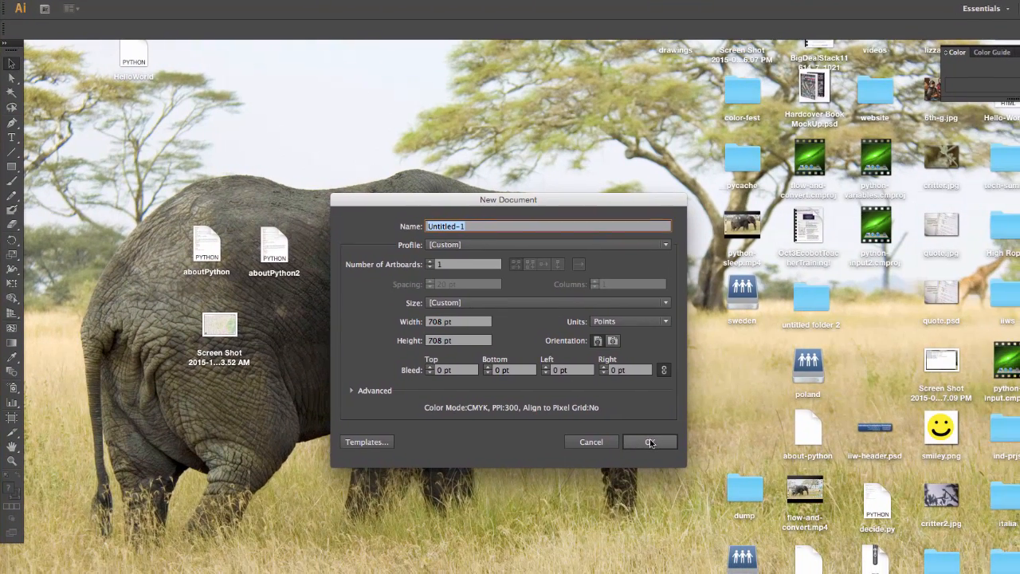
left_click(650, 443)
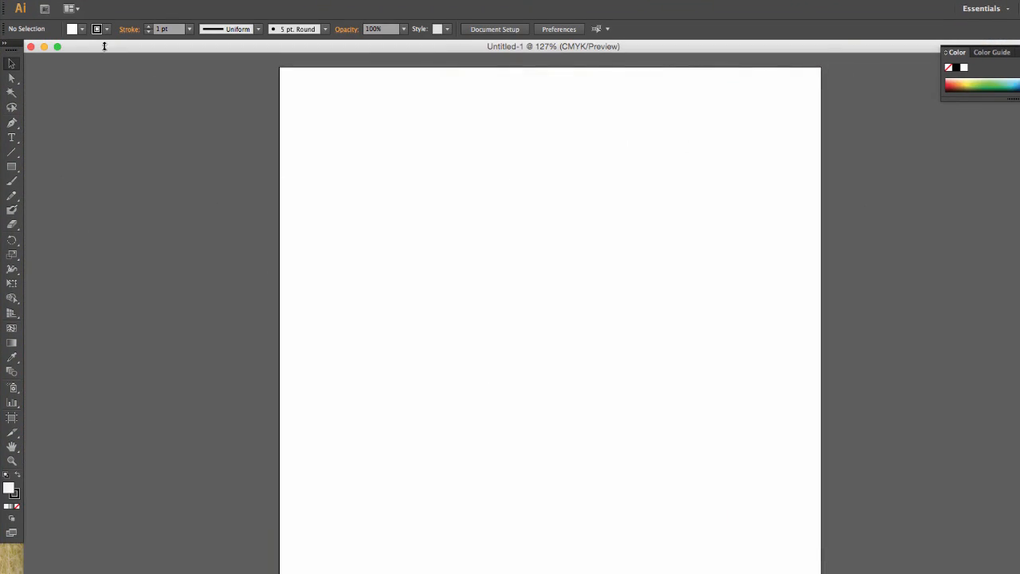
Place the map screenshot from the desktop into the new document as a linked image
left_click_drag(109, 54, 134, 255)
left_click_drag(189, 258, 435, 51)
left_click_drag(216, 325, 615, 284)
left_click_drag(468, 48, 219, 48)
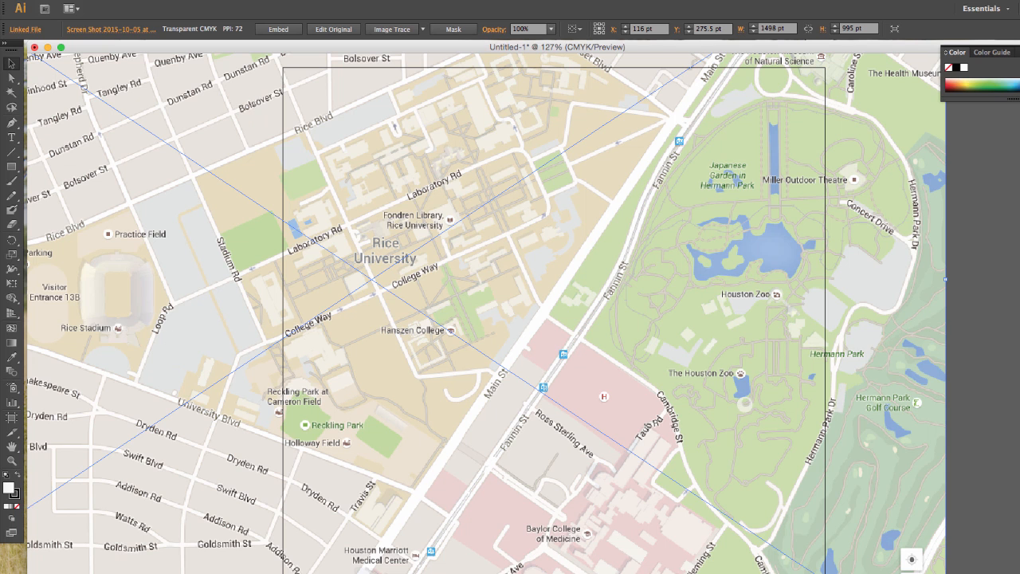
Resize the artboard to match the edges of the placed map image, 1498 pt wide by 995 pt high
left_click(61, 573)
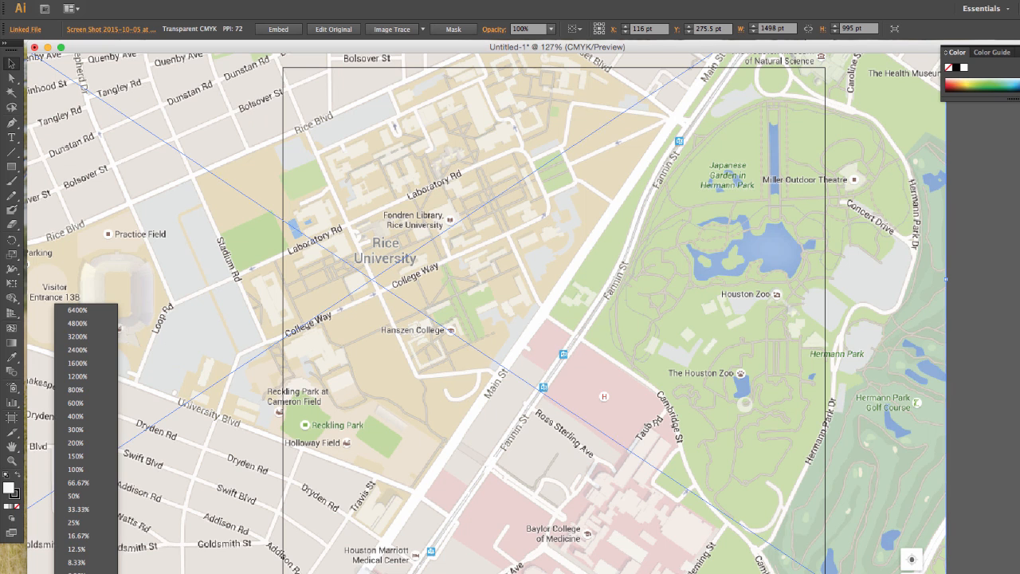
left_click(90, 498)
left_click(189, 343)
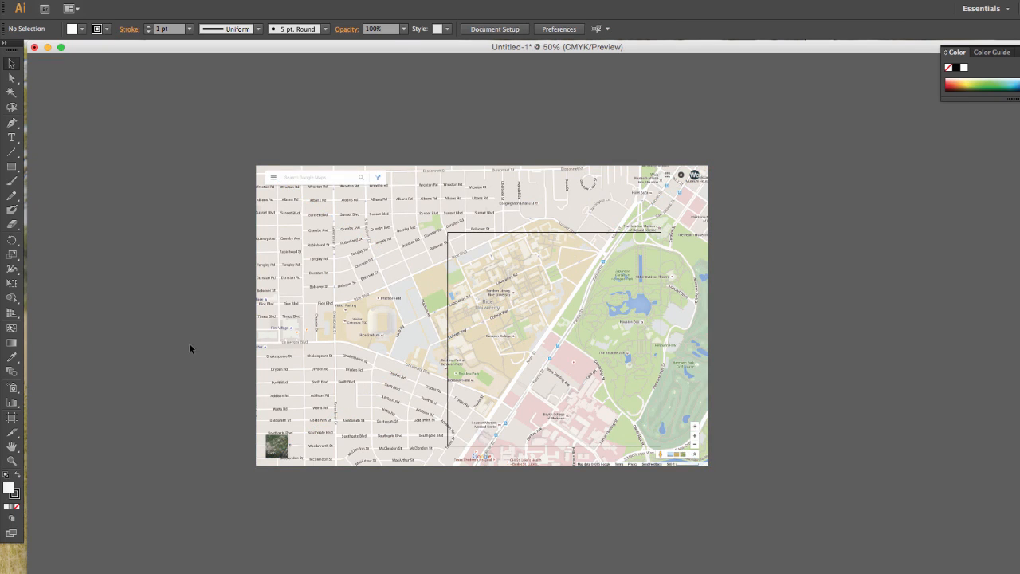
left_click(263, 330)
left_click(220, 313)
key("shift+o")
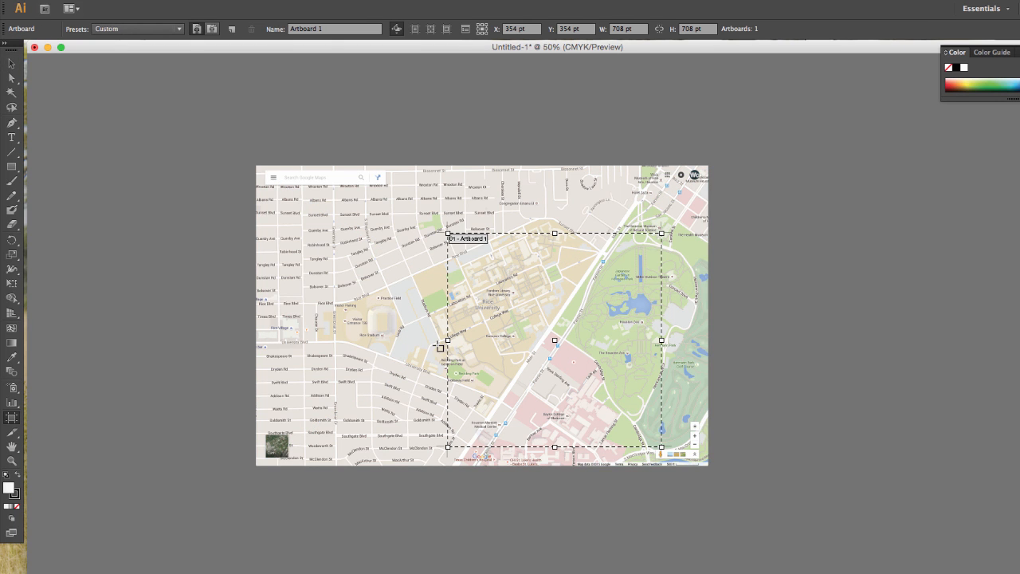
left_click_drag(448, 340, 256, 341)
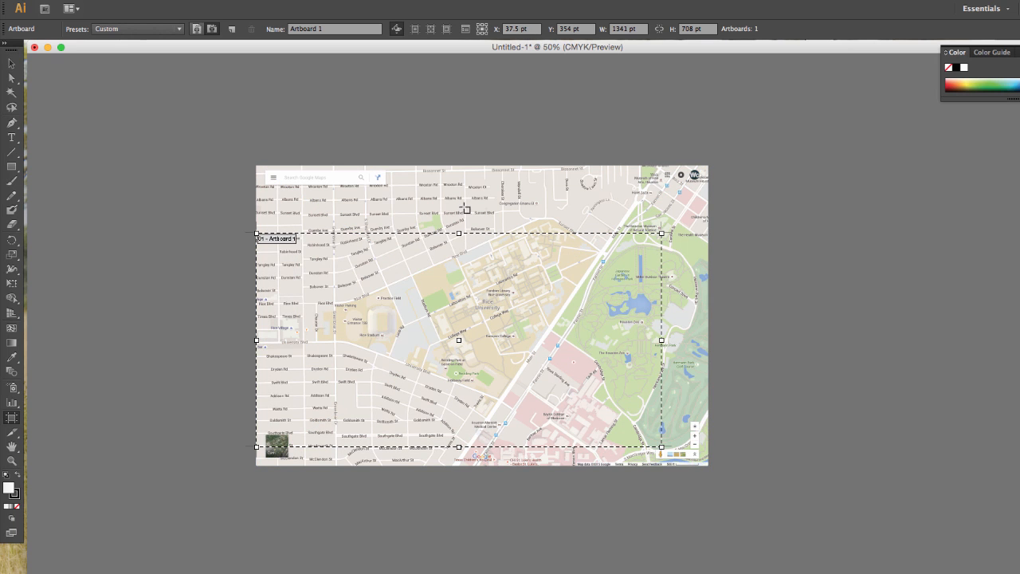
left_click_drag(460, 233, 458, 165)
left_click_drag(660, 446, 708, 467)
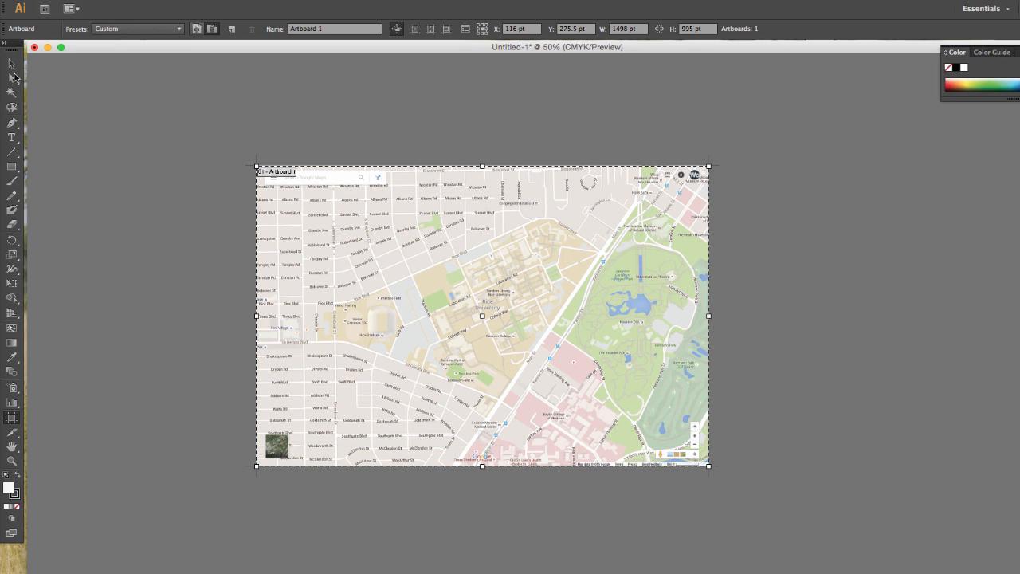
left_click(11, 64)
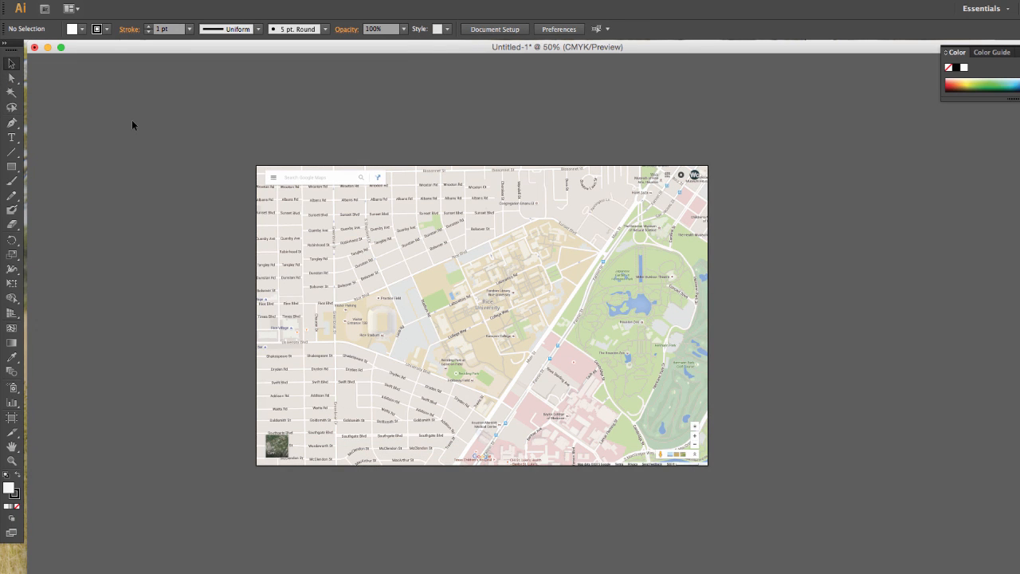
Show the document's layers and toggle the map layer's visibility off and back on to check its contents
key("super+equal")
key("super+equal")
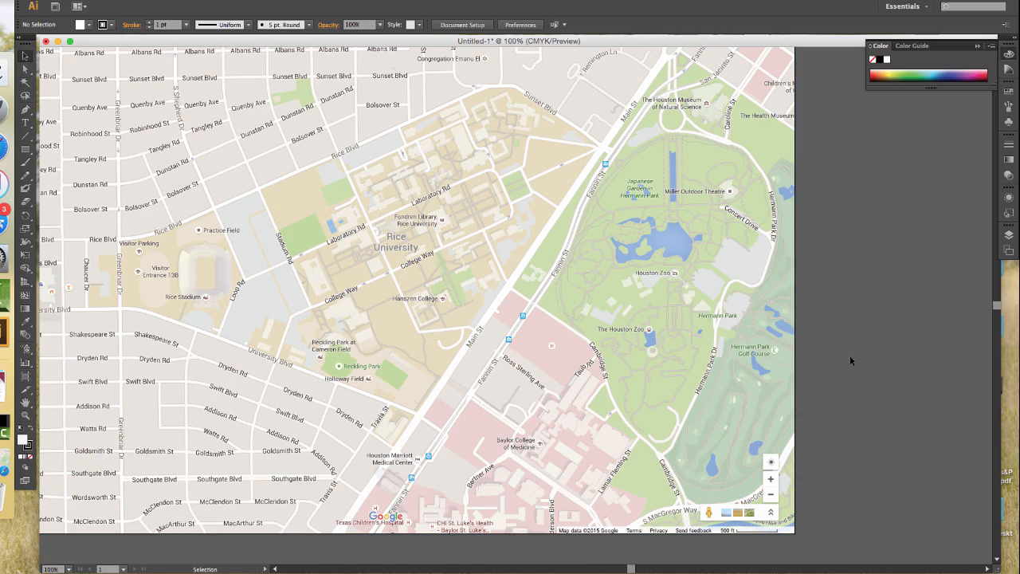
left_click(1009, 236)
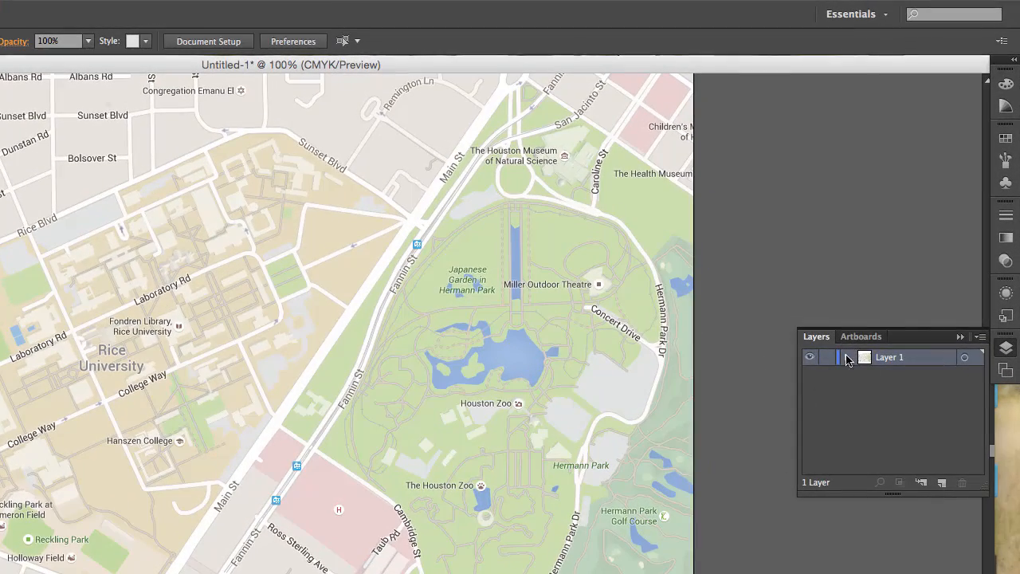
left_click(810, 358, "super")
left_click(810, 358, "super")
left_click(810, 357, "super")
left_click(810, 358, "super")
Add a new layer above the map layer, lock the map layer, and make the new layer active
left_click(944, 484)
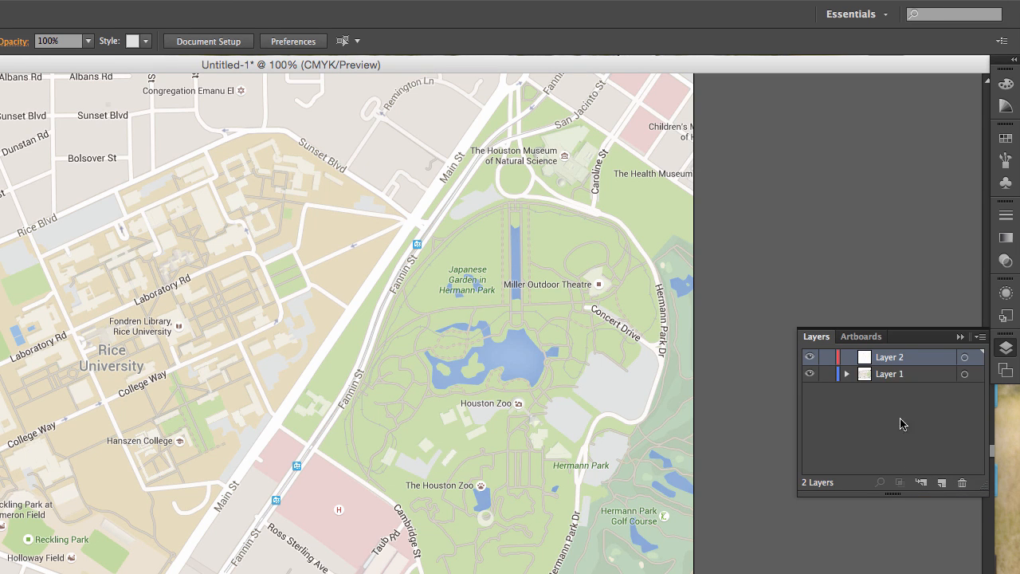
left_click(912, 382)
left_click(828, 374)
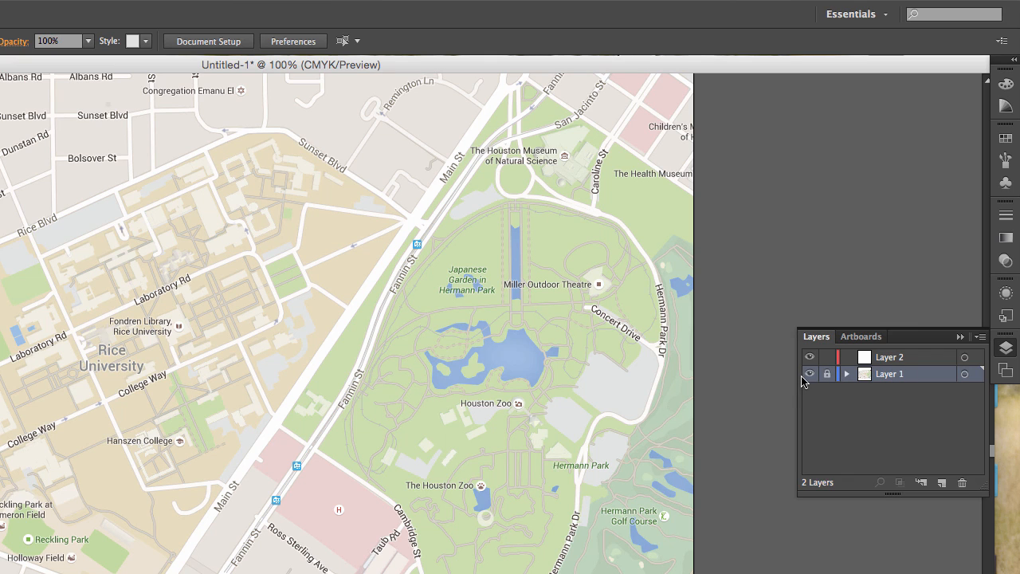
left_click(885, 361)
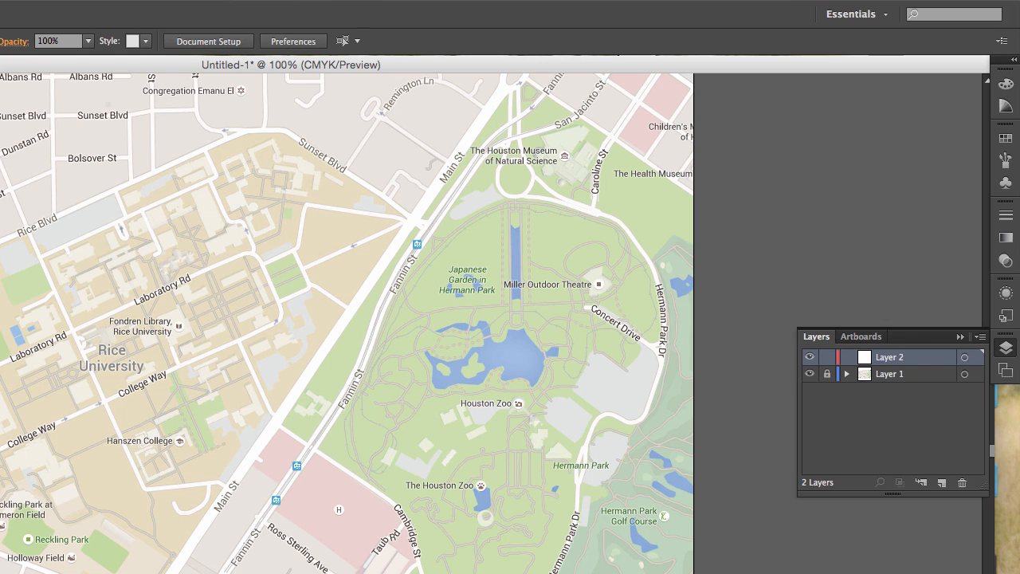
Unlock the map layer and expand it to select its linked image entry
left_click(917, 383)
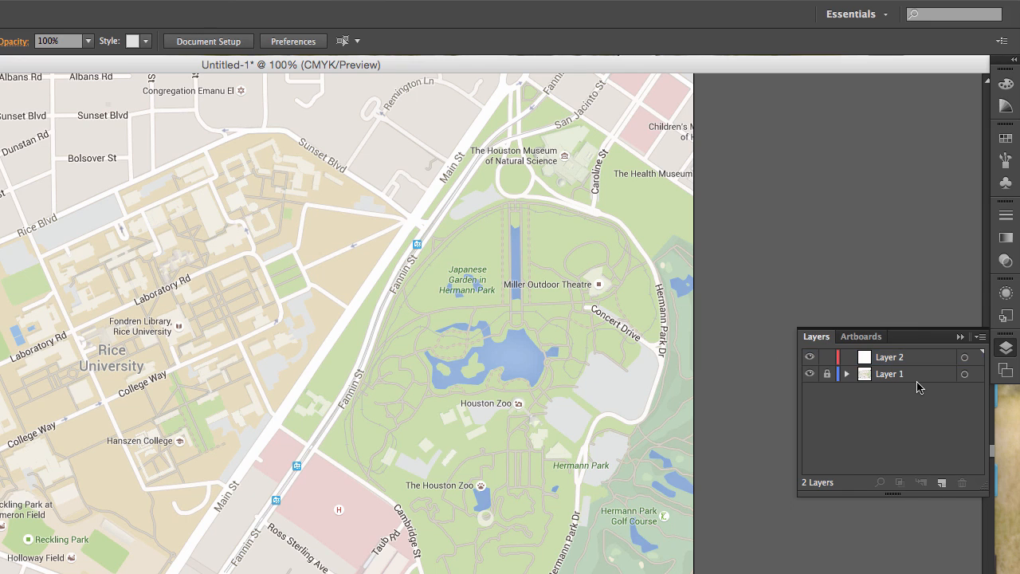
left_click(827, 375)
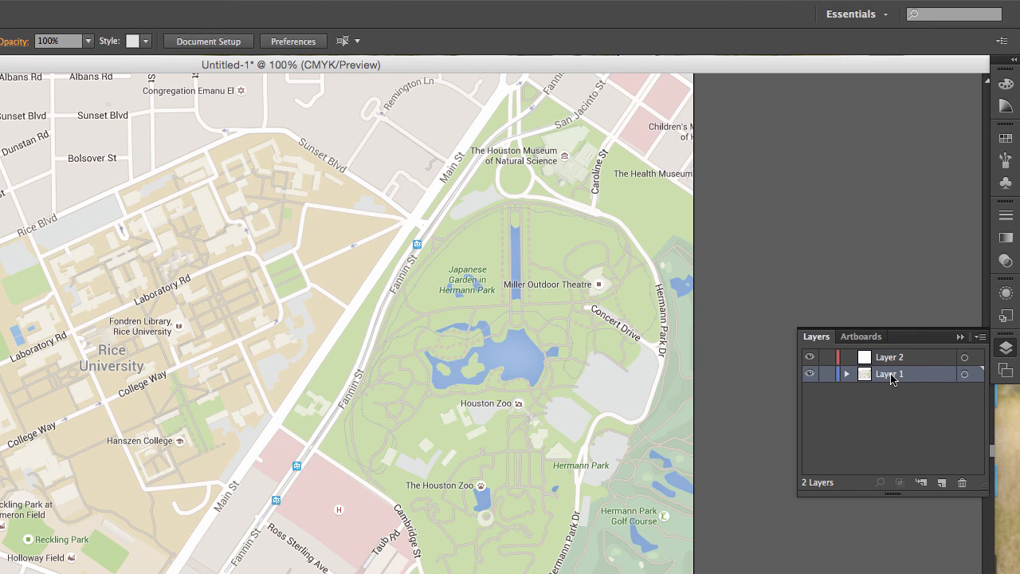
double_click(891, 374)
left_click(905, 400)
left_click(848, 374)
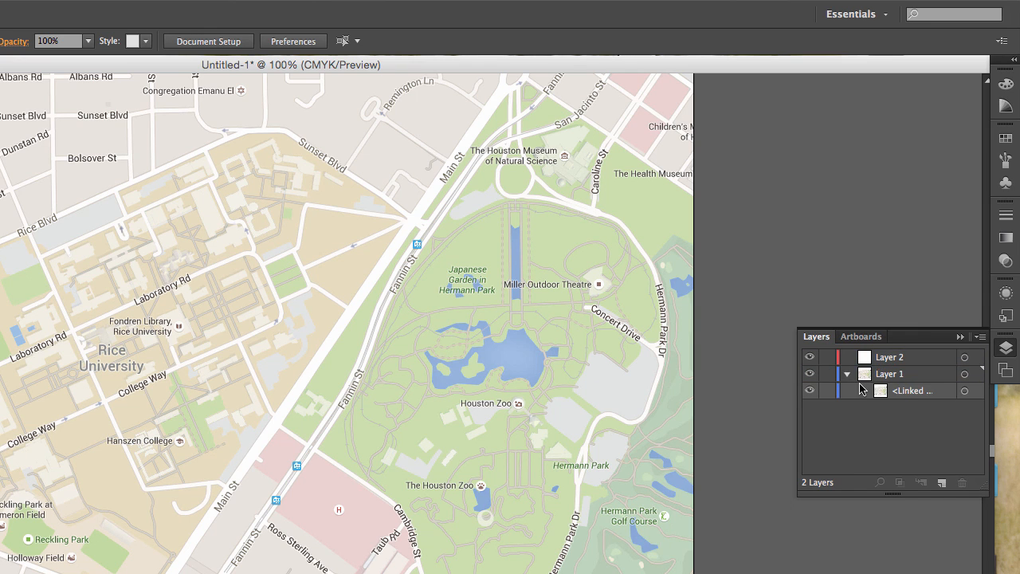
left_click(903, 394)
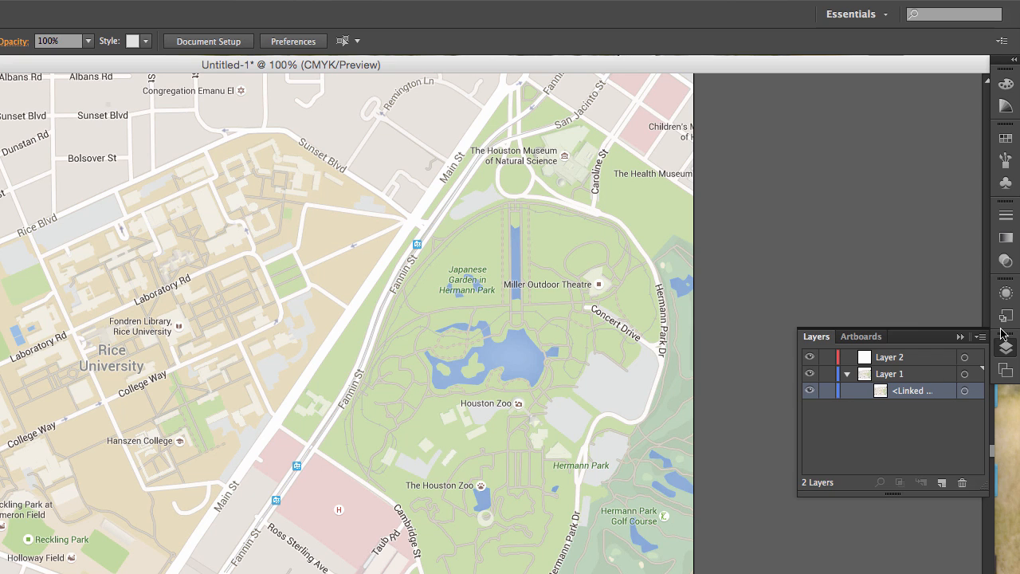
Try to lower the map's opacity to 60% in the appearance settings with no object selected
left_click(1005, 294)
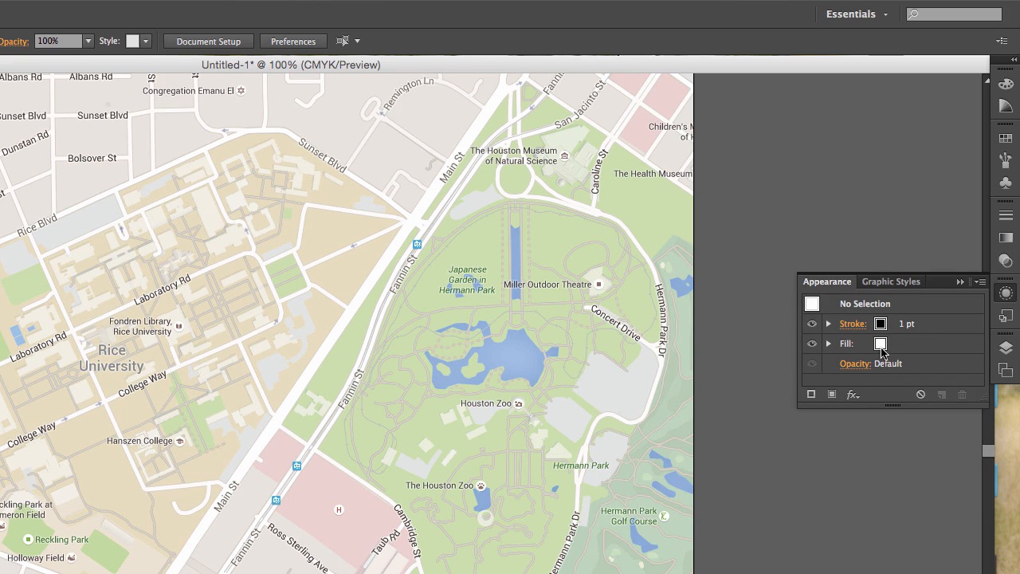
left_click(854, 365)
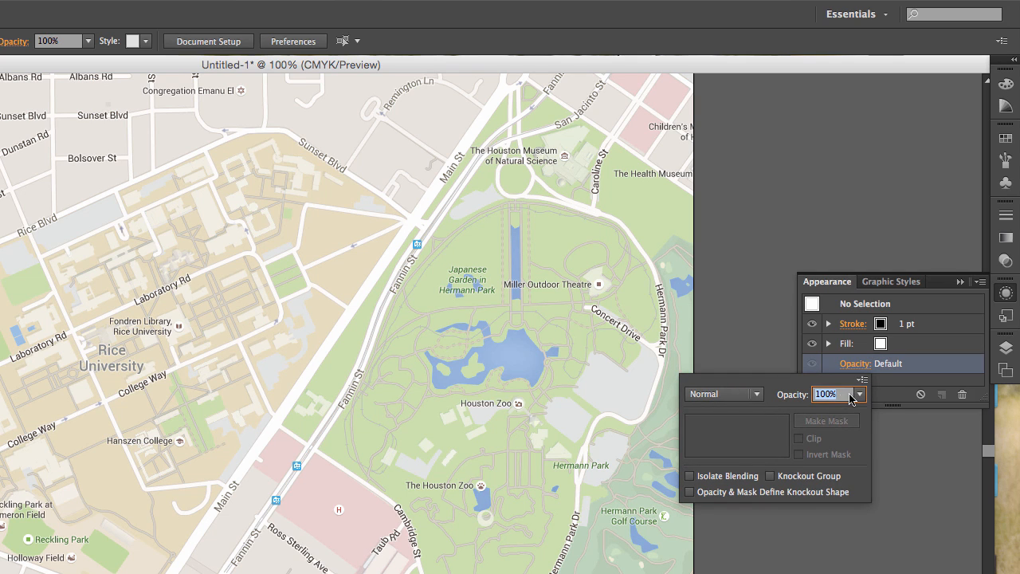
left_click(859, 393)
left_click(877, 514)
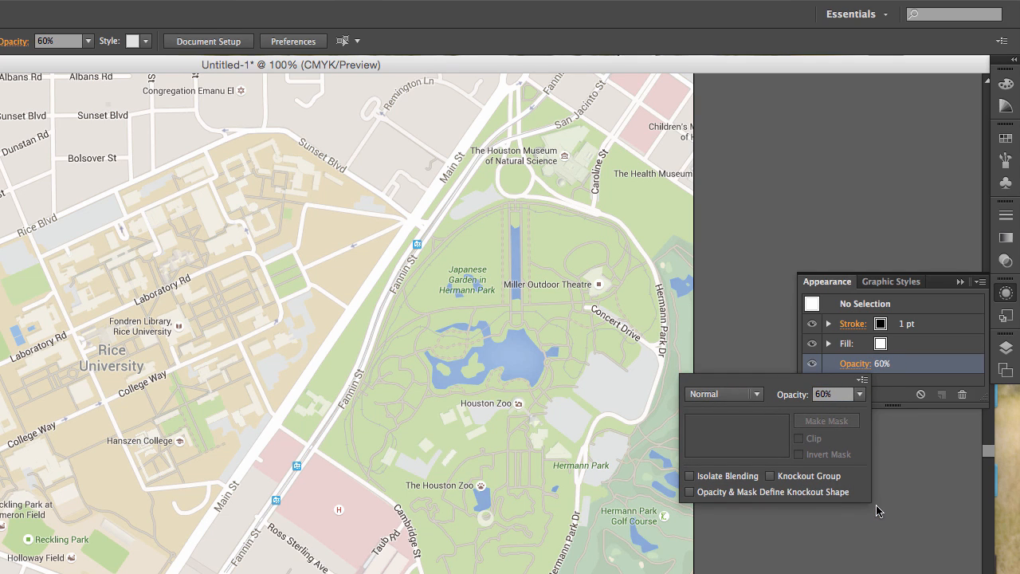
left_click(861, 393)
left_click(872, 500)
Select the placed map image and fade it by setting its opacity to 70%, trying 50% and 60% first
left_click(532, 365)
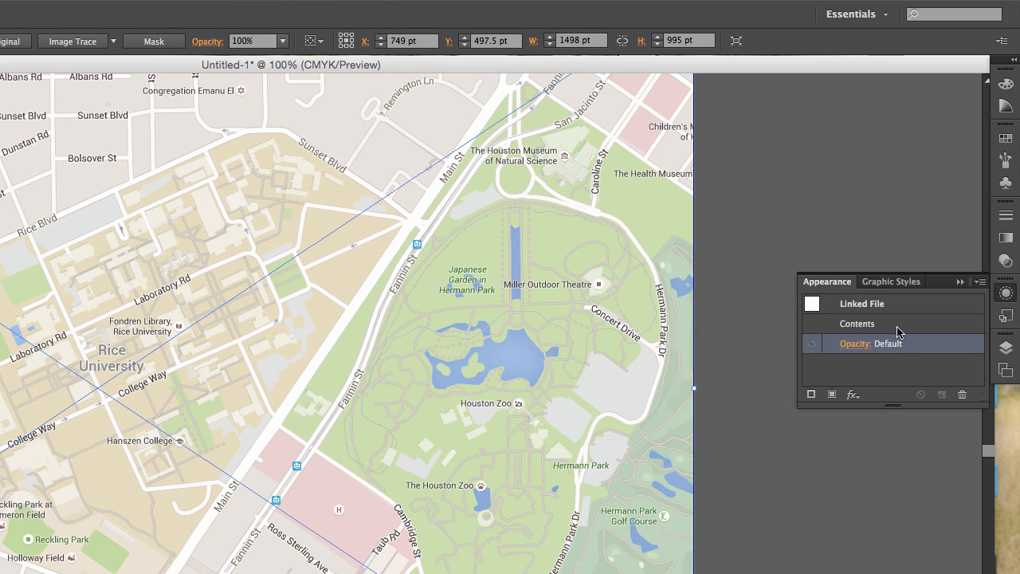
left_click(857, 343)
left_click(861, 374)
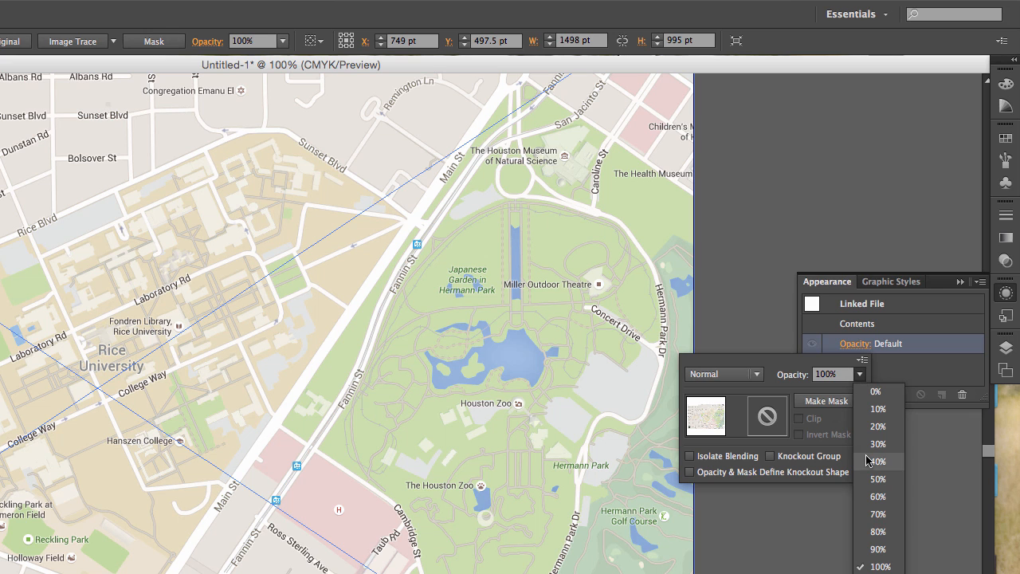
left_click(877, 484)
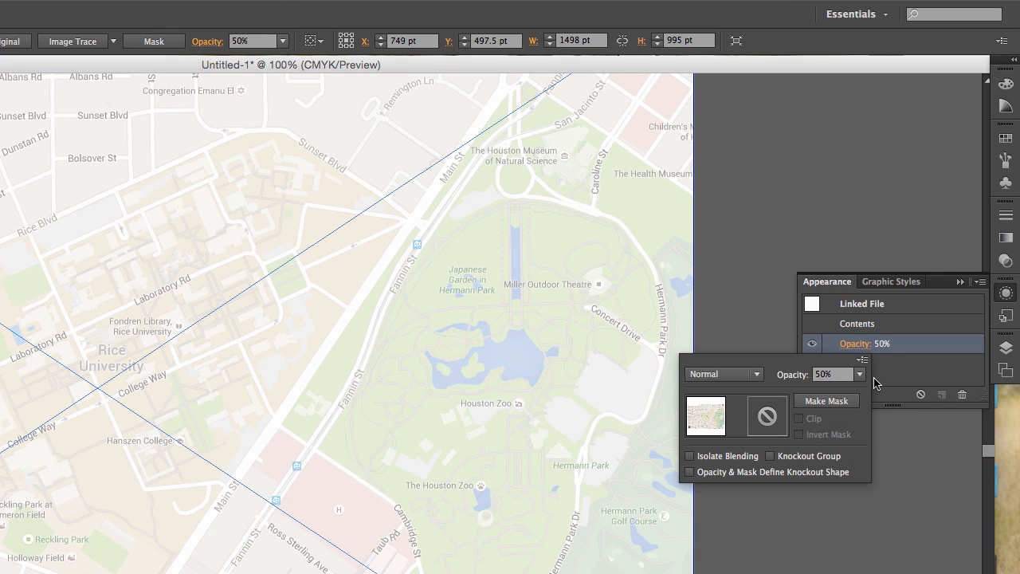
left_click(860, 374)
left_click(878, 497)
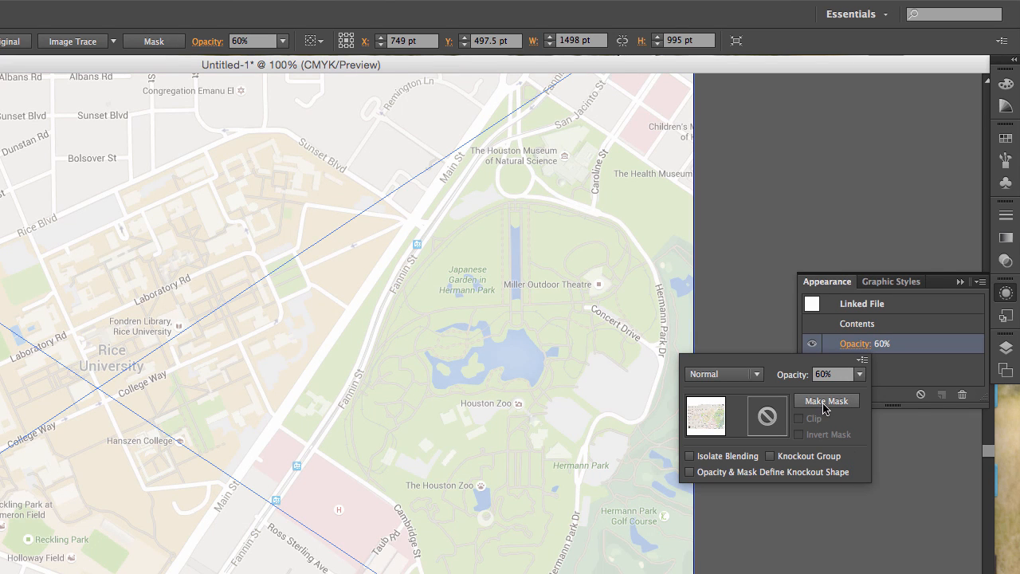
left_click(859, 374)
left_click(878, 514)
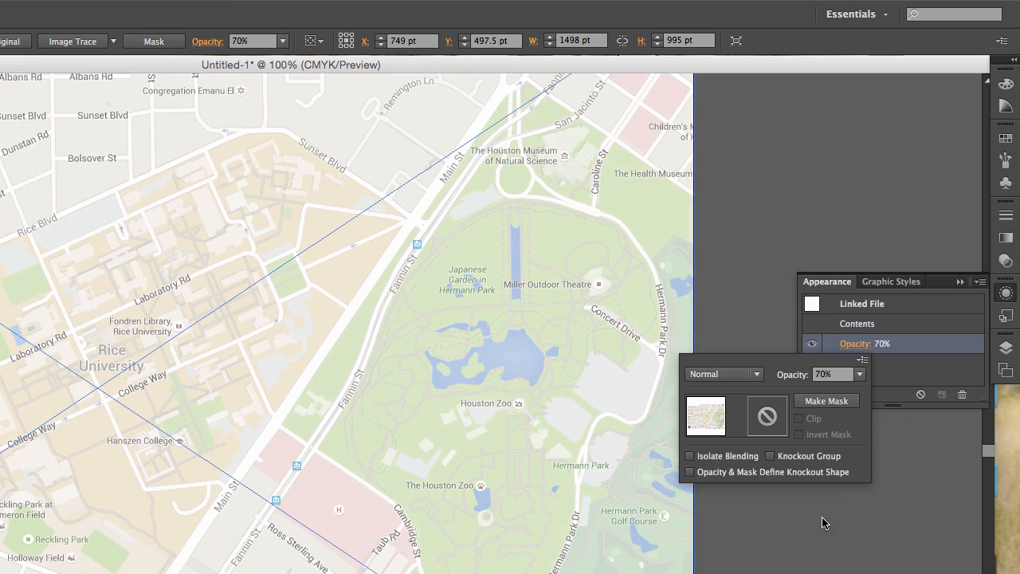
left_click(799, 558)
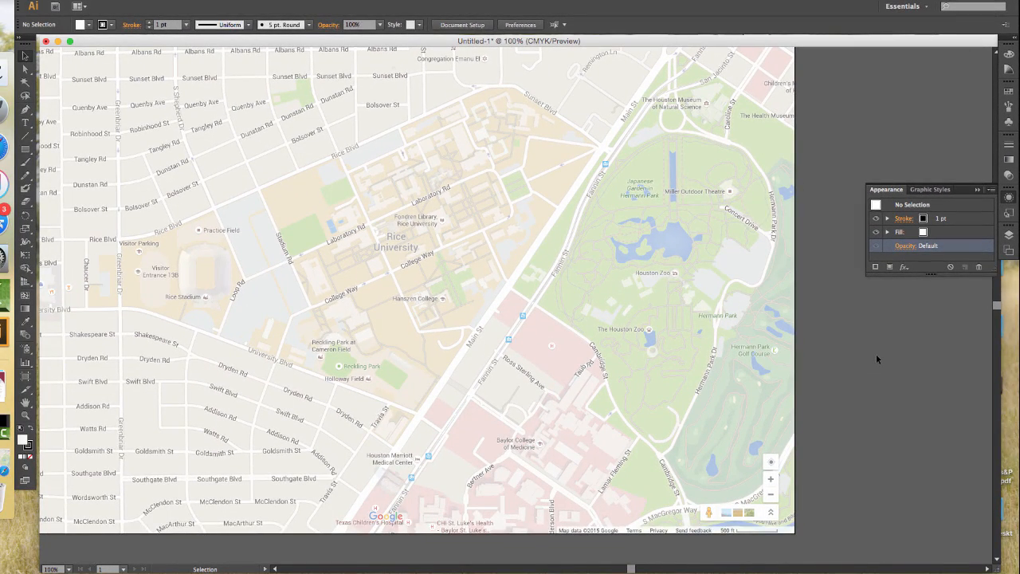
left_click(1009, 199)
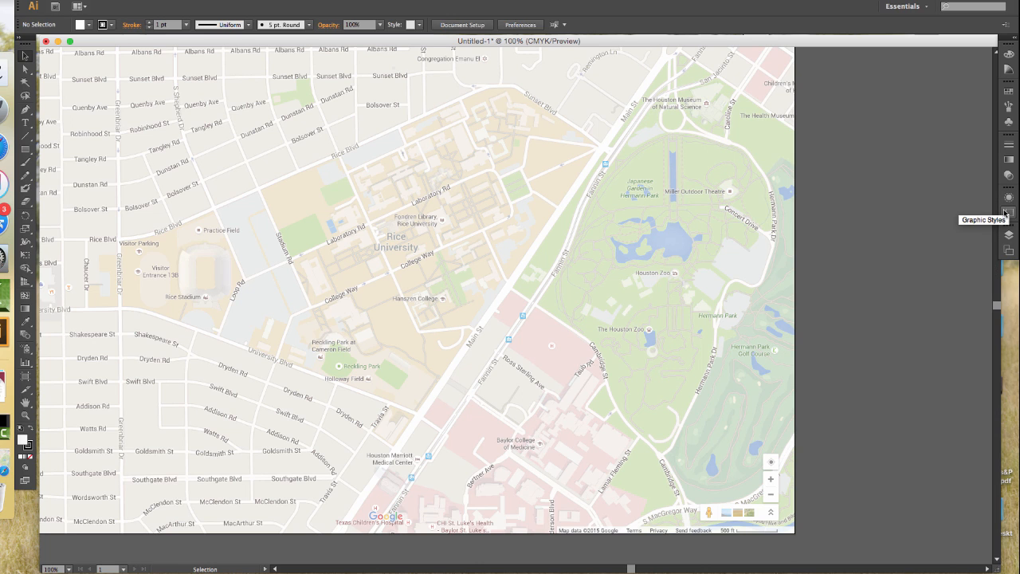
Collapse and lock the map layer, Layer 1, and make Layer 2 the active layer
left_click(1009, 237)
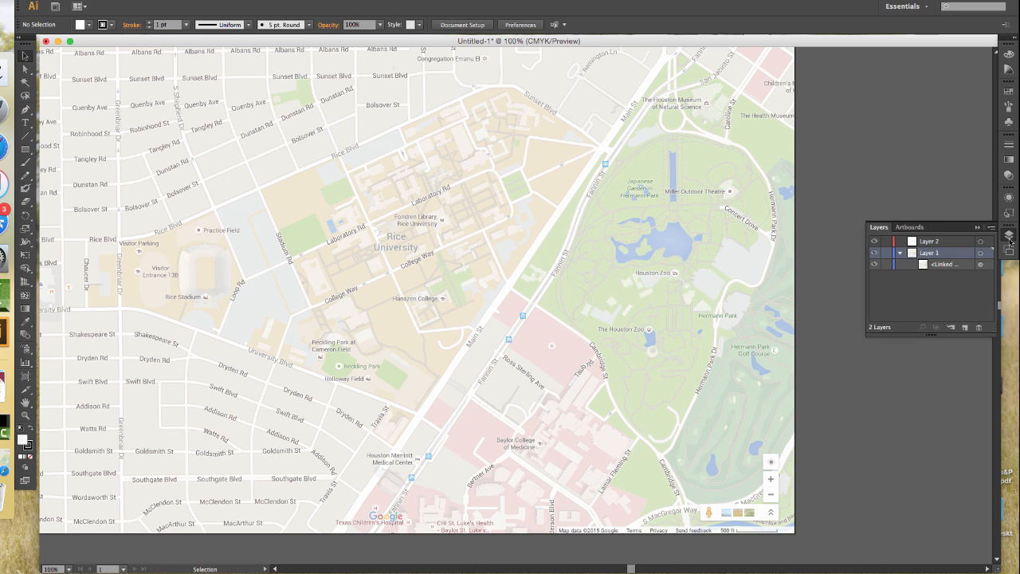
left_click(900, 253)
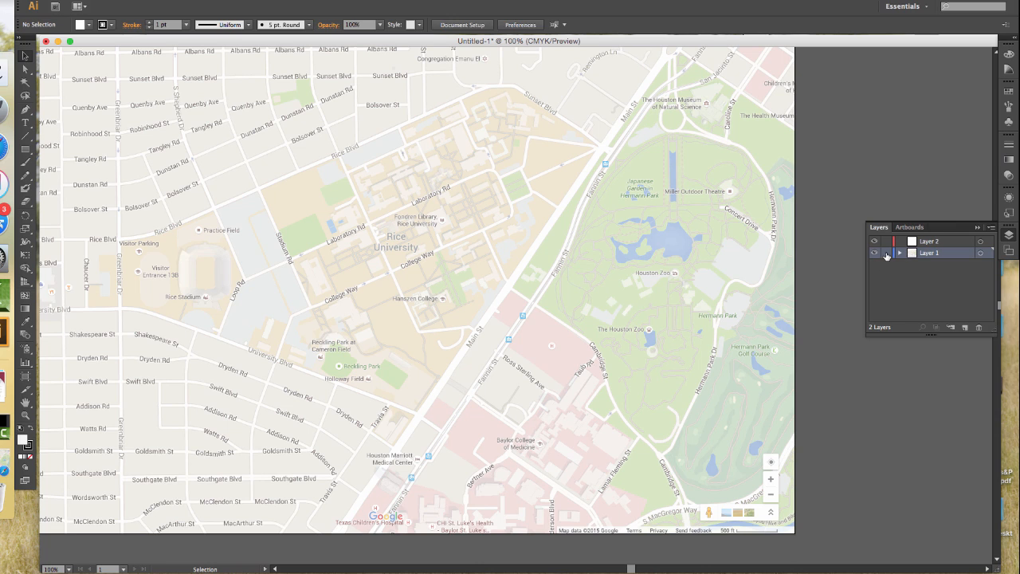
left_click(934, 243)
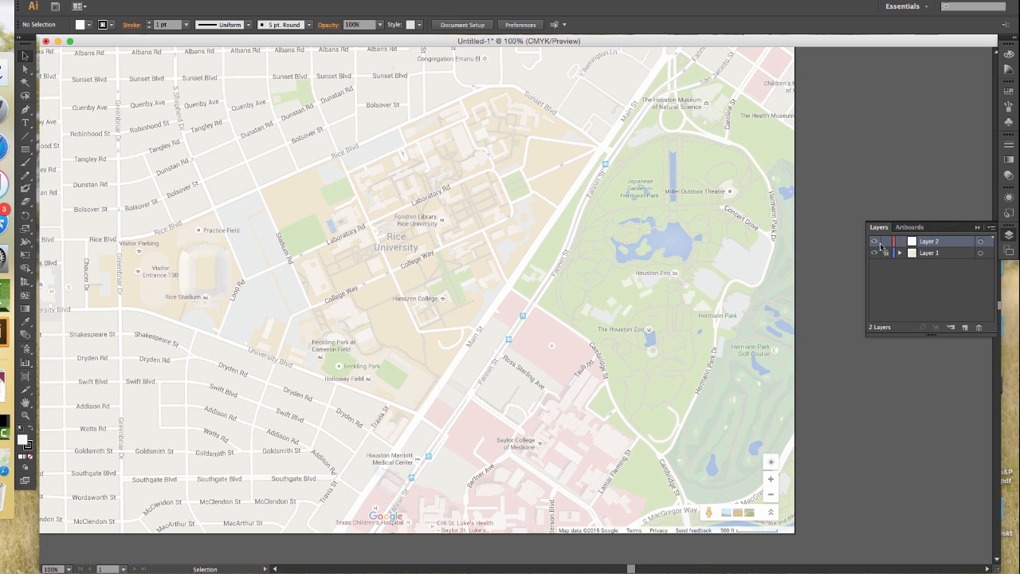
left_click(1011, 238)
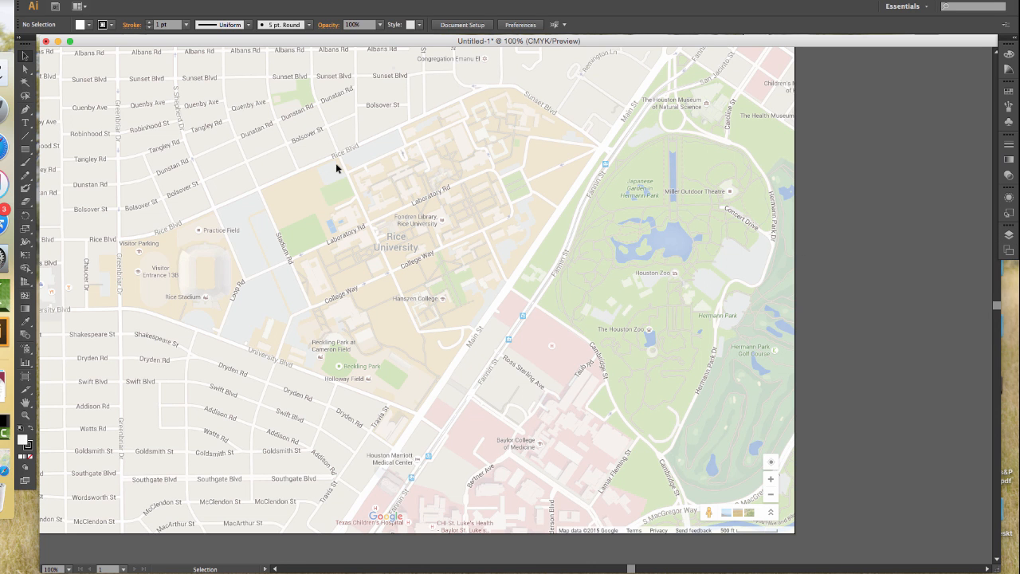
Activate the Pen tool and set the stroke colour to CMYK Cyan
left_click(26, 110)
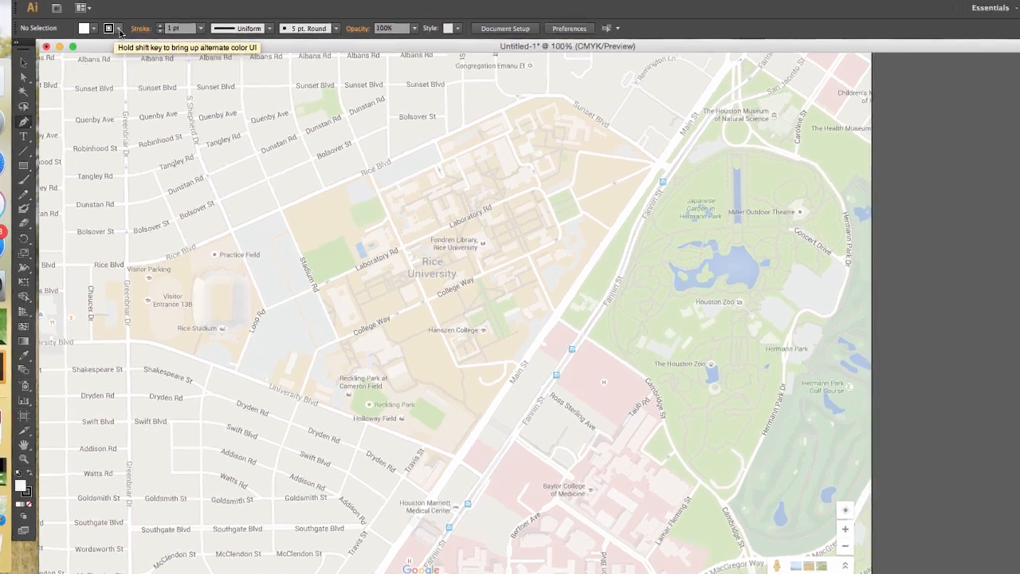
left_click(112, 25)
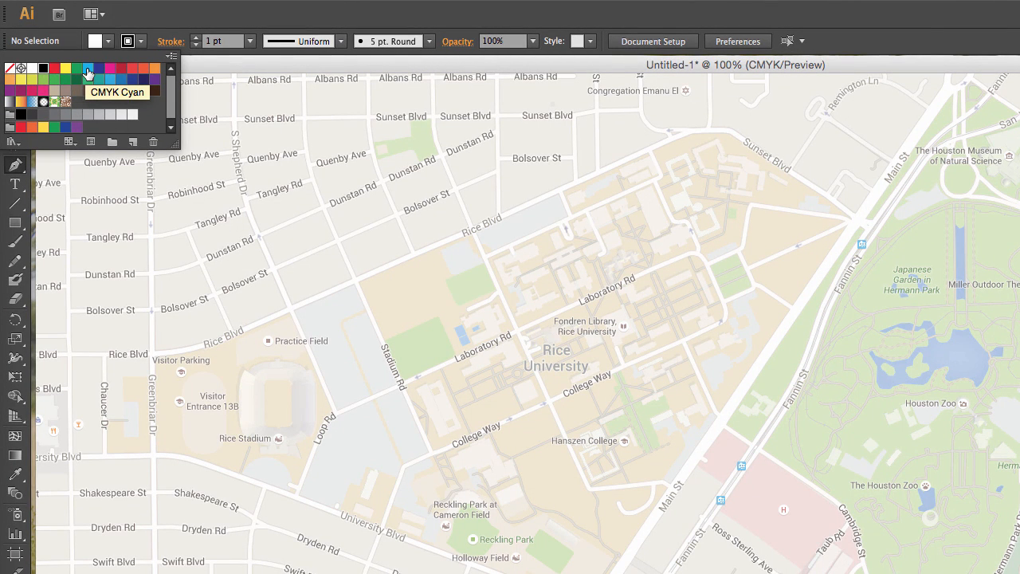
left_click(87, 72)
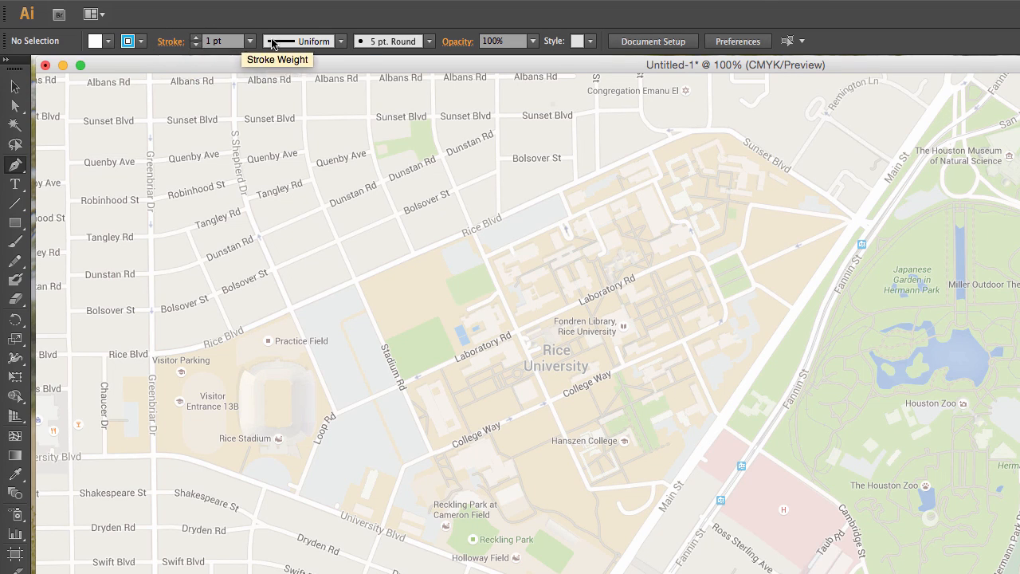
Trace Stadium Rd with a straight path from Rice Blvd to College Way and deselect it
key("super+plus")
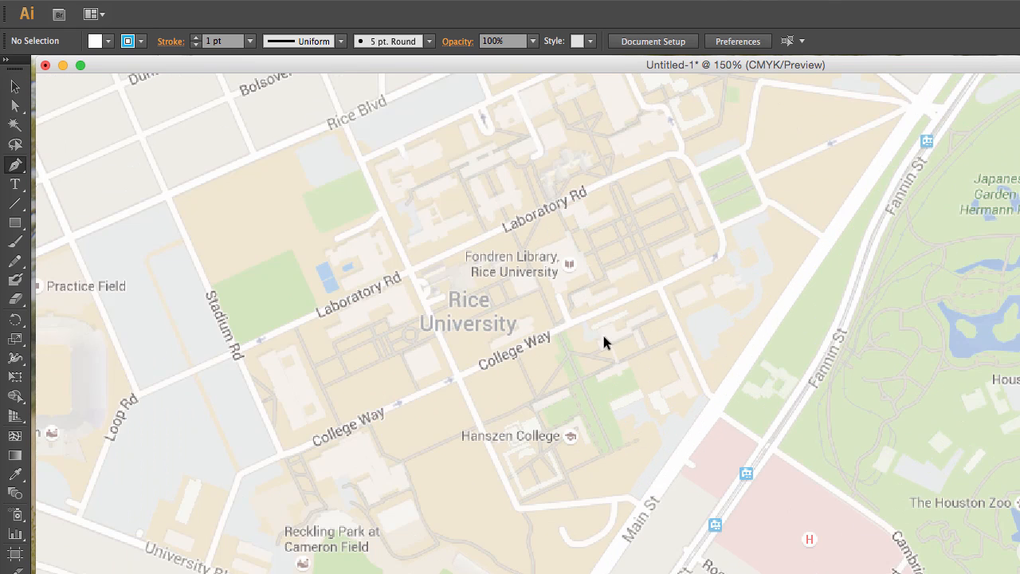
key("super+plus")
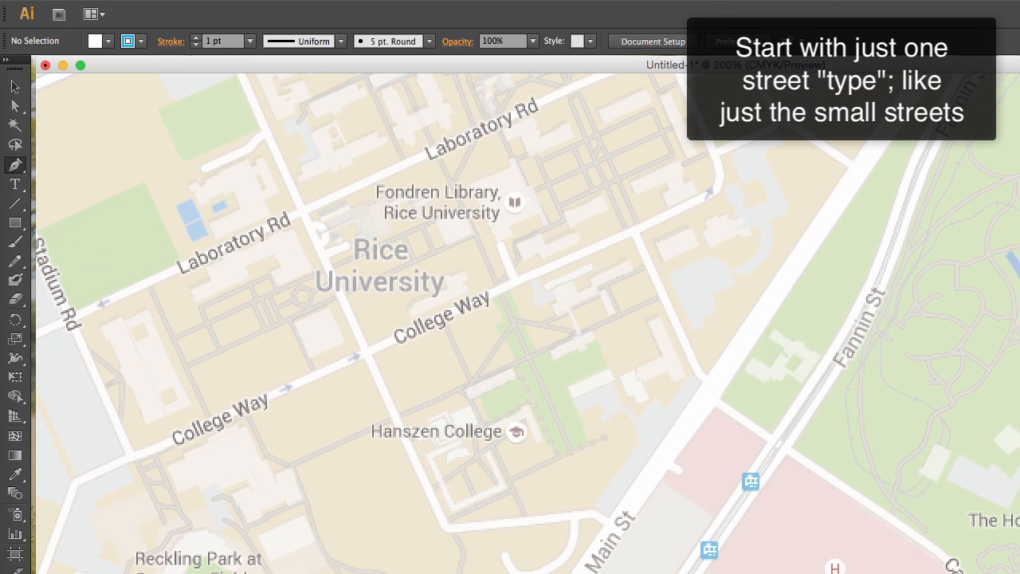
scroll(526, 324, "left", 13)
scroll(526, 324, "right", 12)
scroll(526, 324, "left", 2)
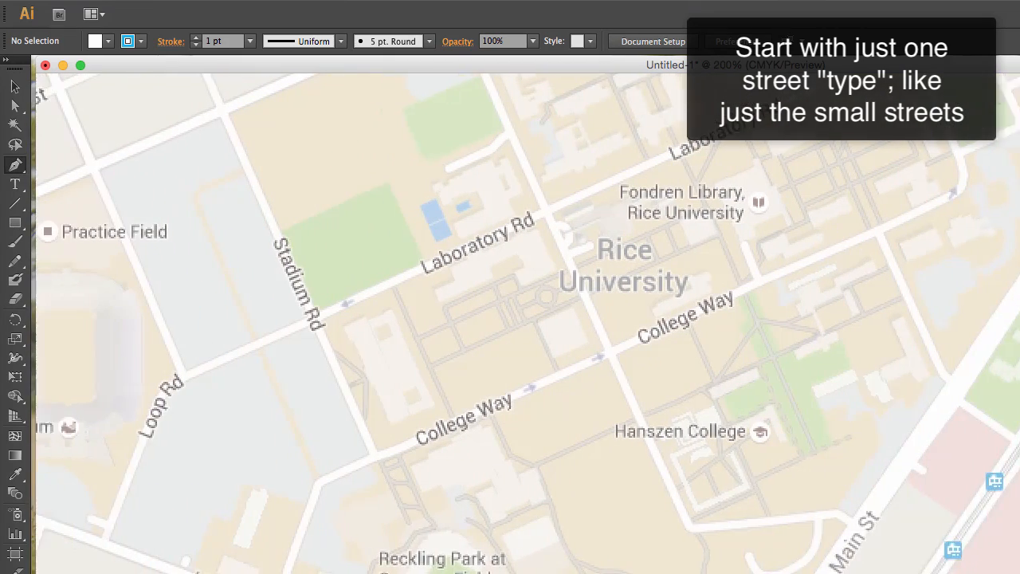
scroll(527, 323, "left", 2)
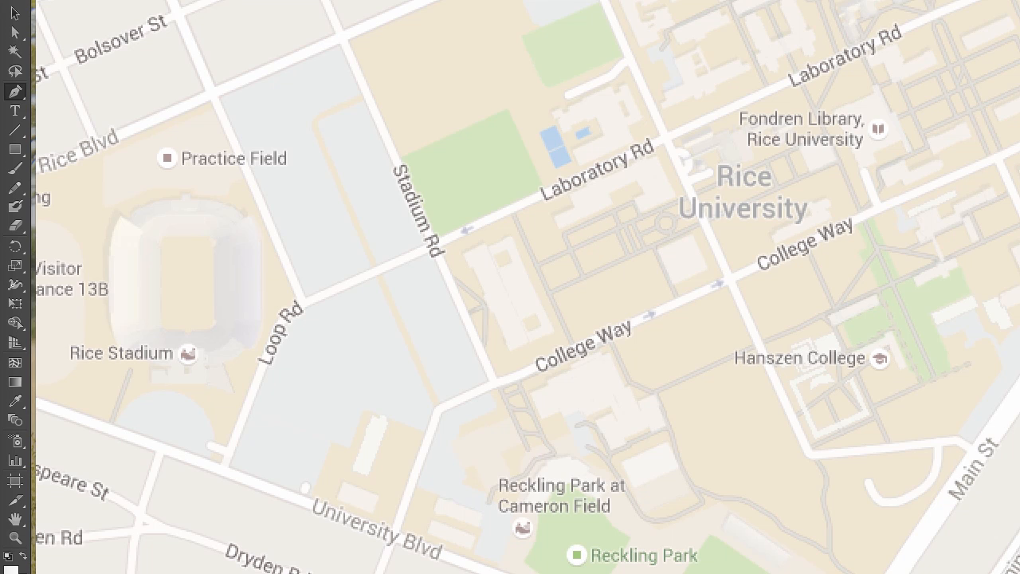
scroll(528, 287, "up", 6)
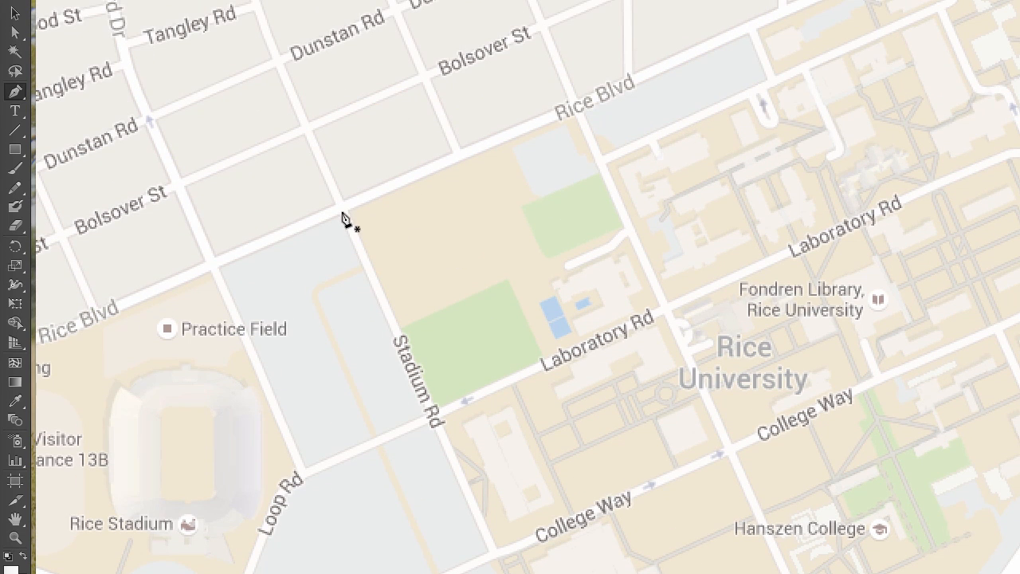
left_click(341, 206)
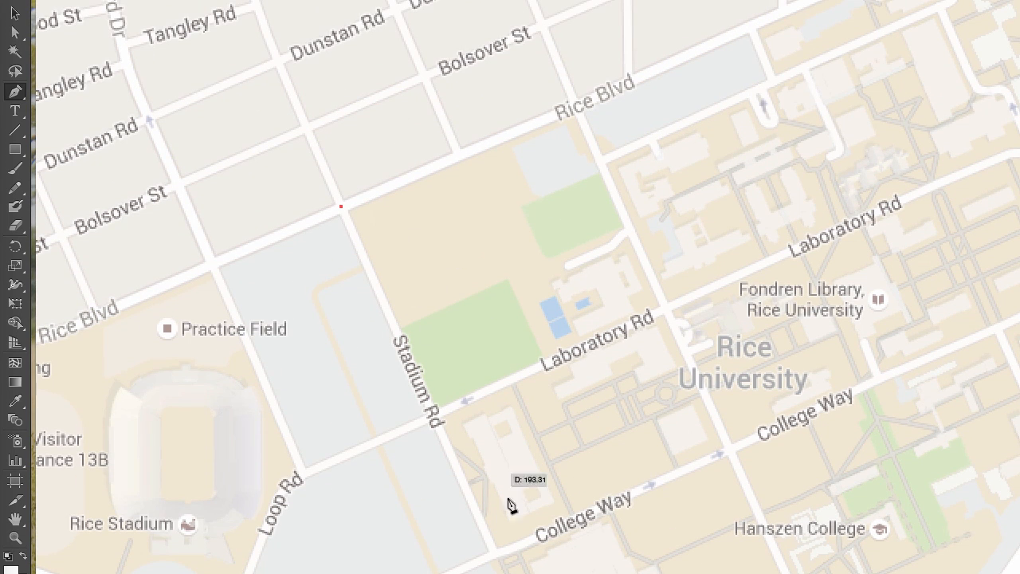
left_click(494, 553)
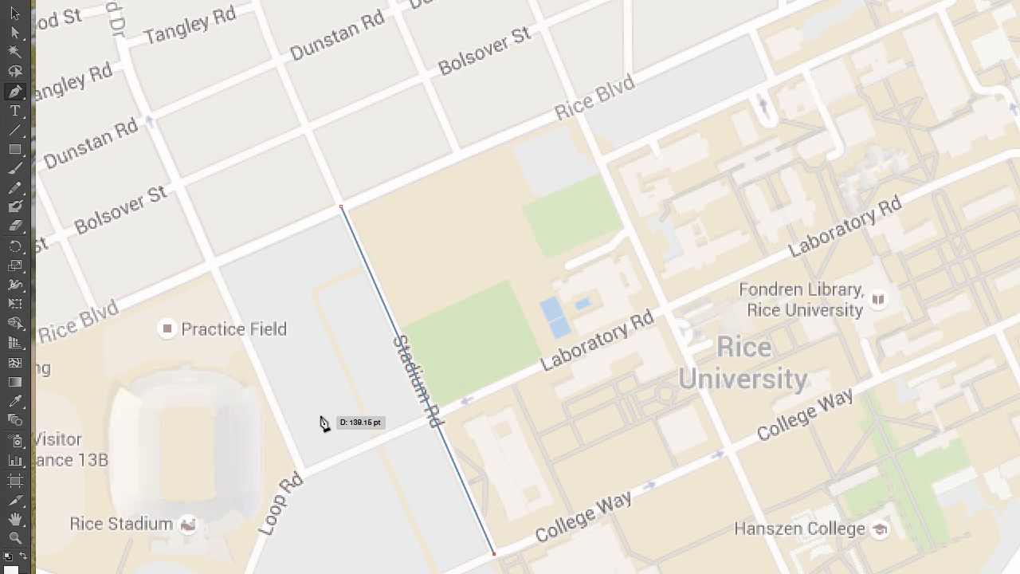
left_click(13, 16)
left_click(222, 207)
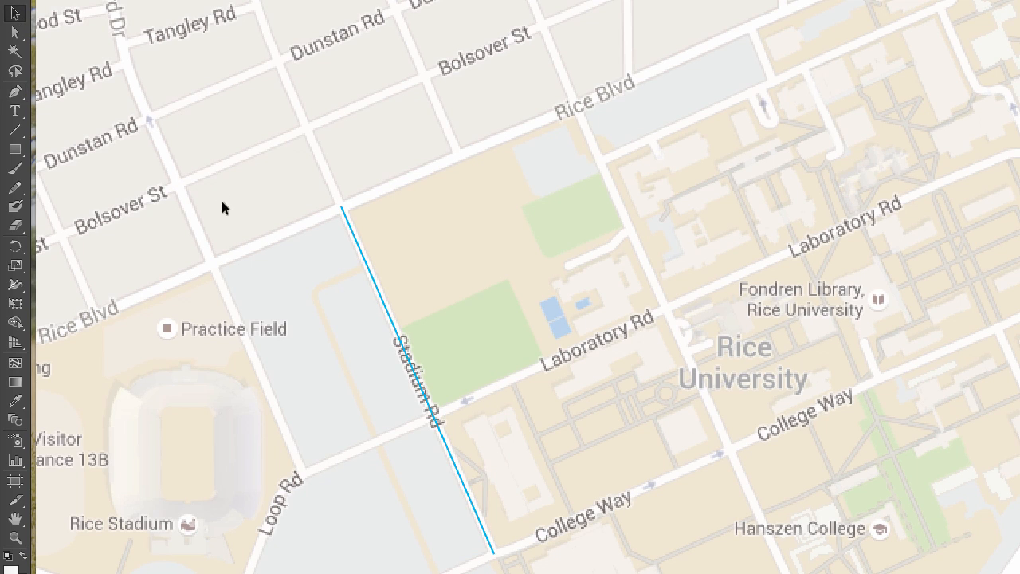
Trace the road beside the practice field from the Loop Rd and Laboratory Rd junction to Rice Blvd, undoing a misplaced extra anchor
left_click(14, 91)
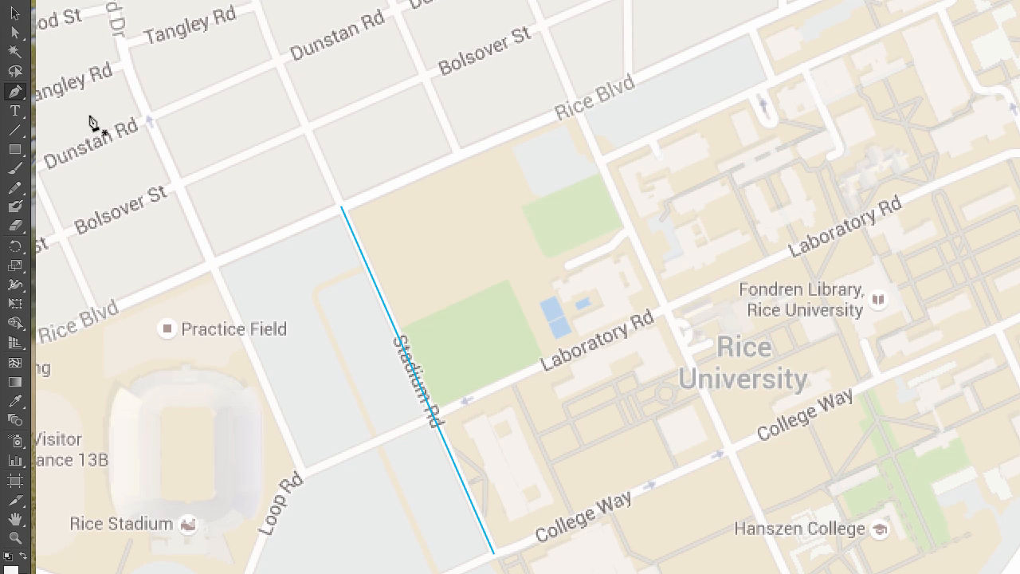
left_click(303, 474)
left_click(211, 264)
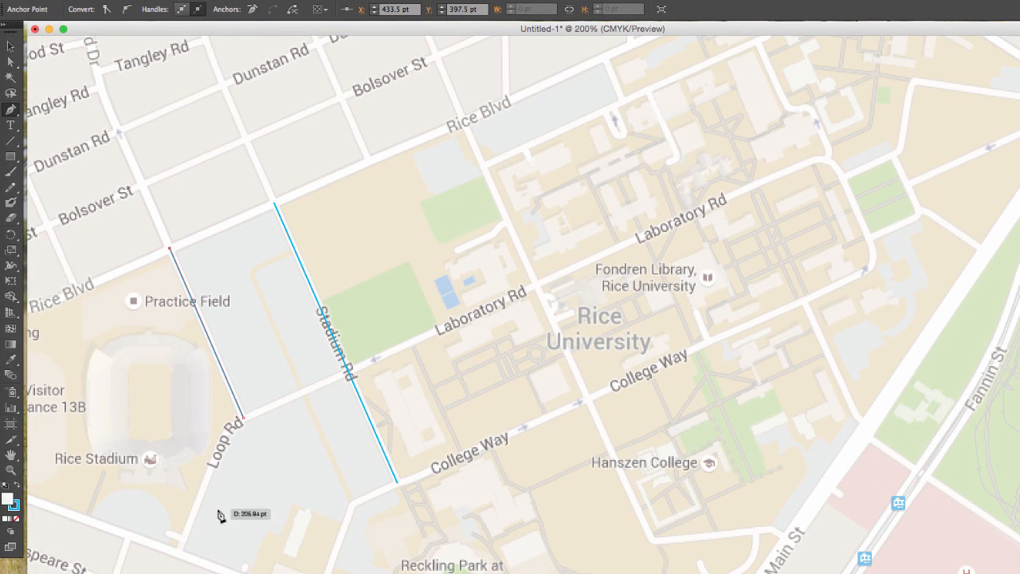
left_click(178, 551)
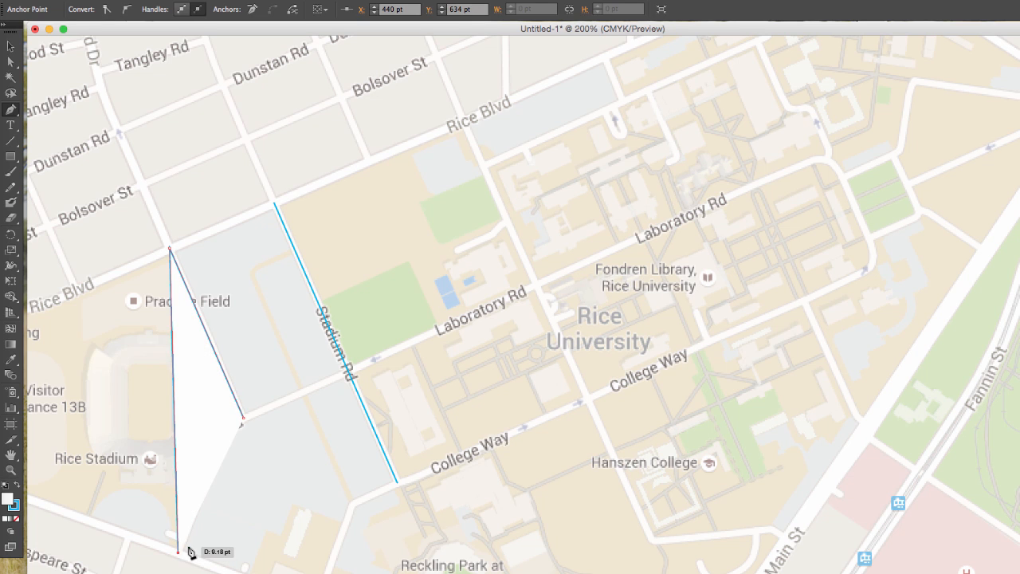
key("super+z")
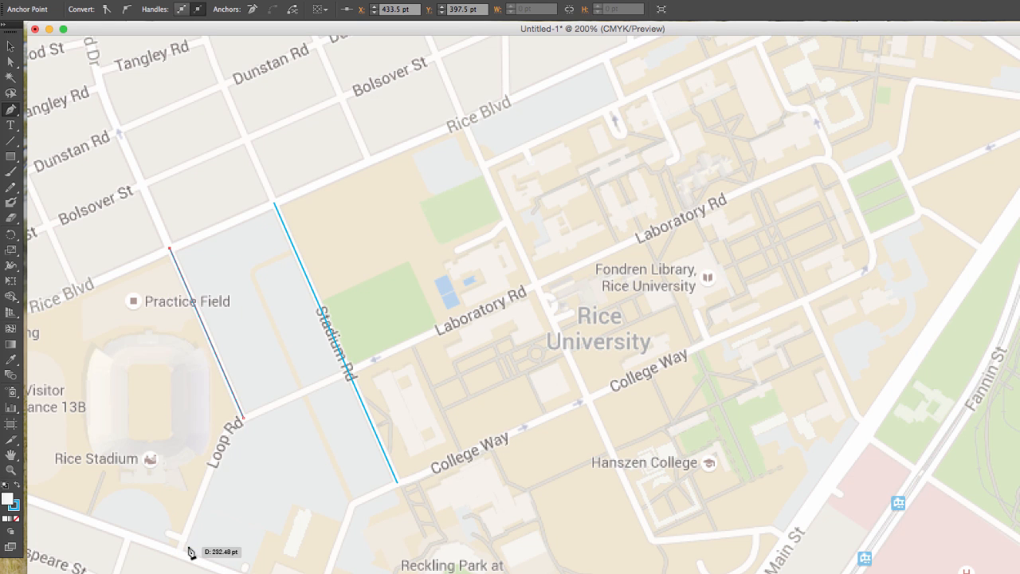
Trace Loop Rd from University Blvd, curve the path at the bend, and join it to the existing segment's end at Laboratory Rd
key("v")
key("p")
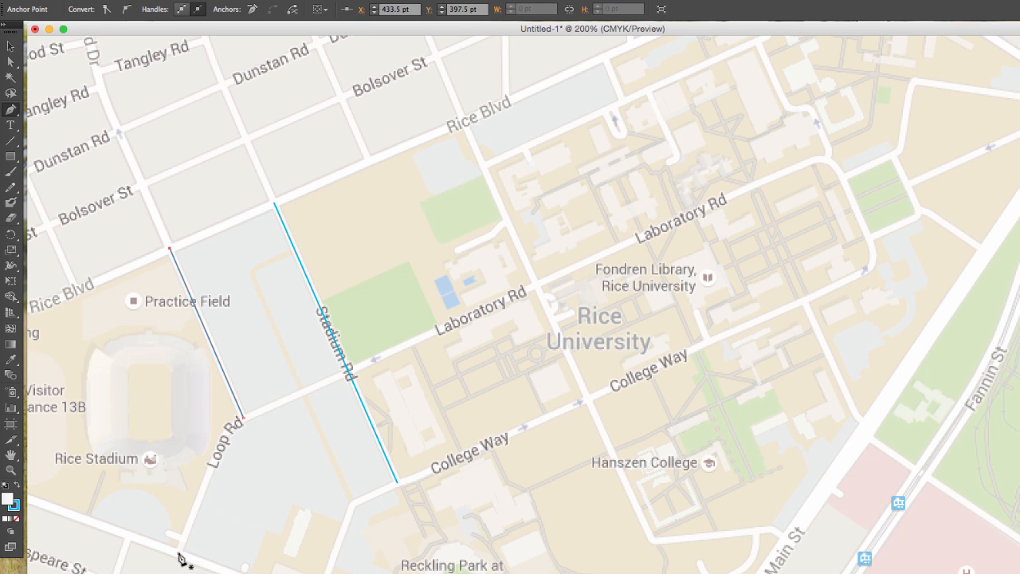
left_click(179, 553)
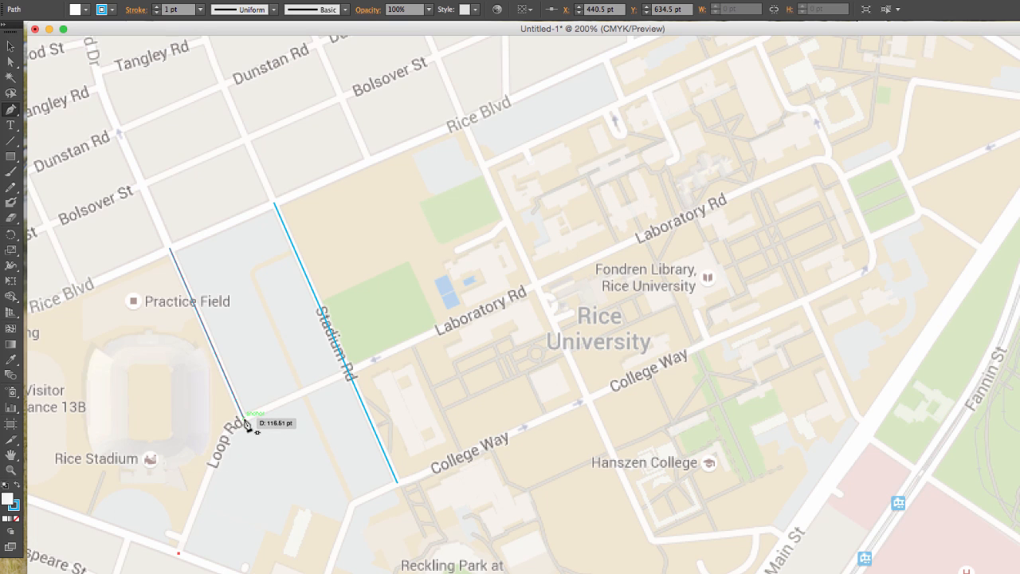
mouse_move(244, 419)
left_mouse_down()
mouse_move(268, 417)
mouse_move(265, 432)
mouse_move(264, 420)
left_mouse_up()
key("super+z")
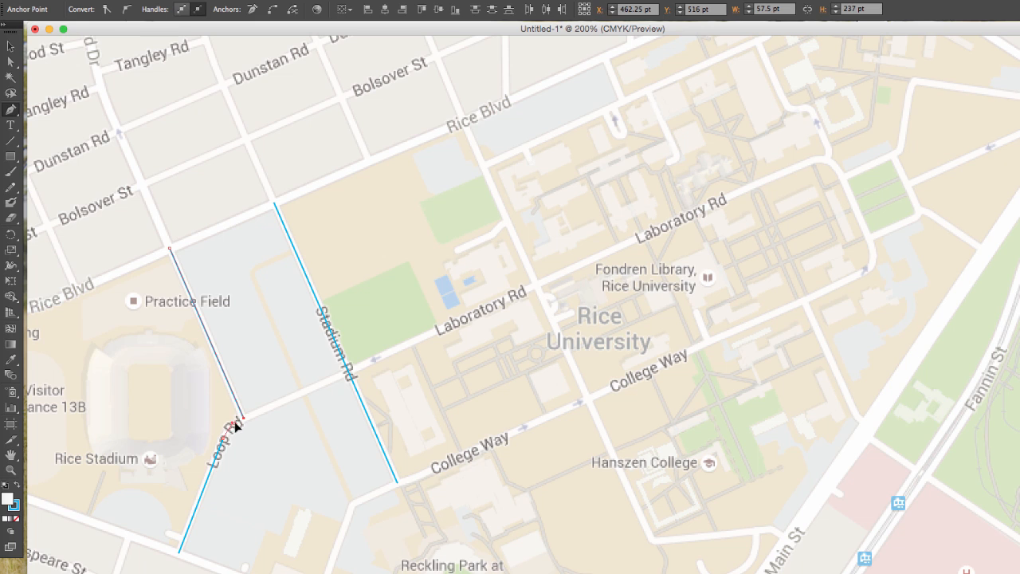
left_click_drag(239, 422, 249, 424)
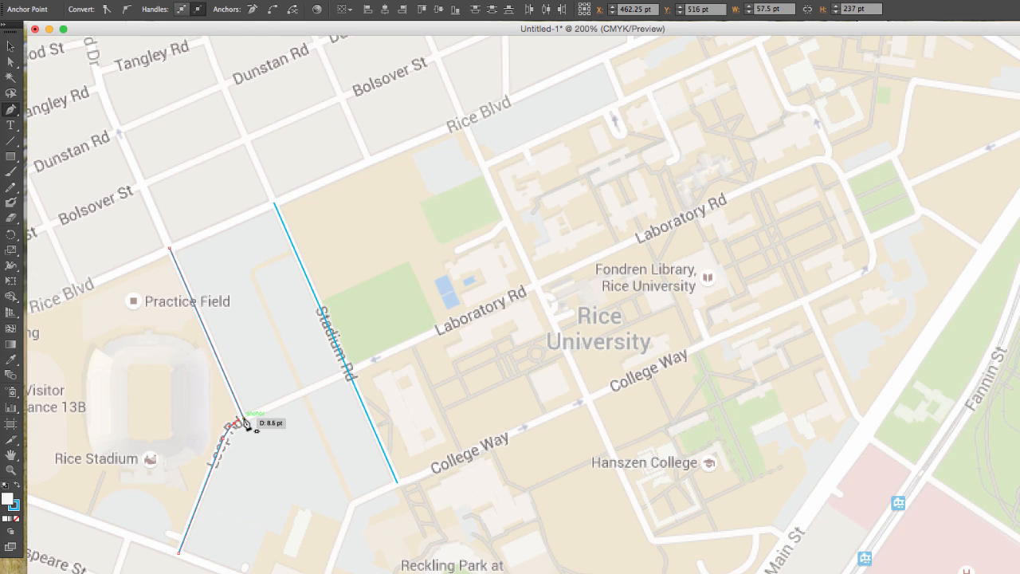
left_click(244, 418)
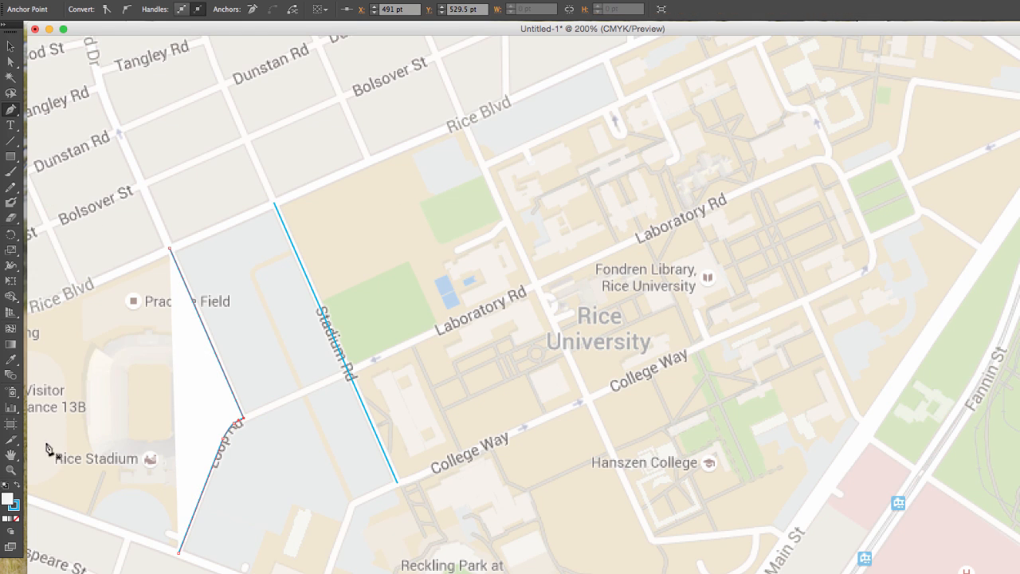
Set the fill of the Loop Rd path and the Stadium Rd path to None and deselect them
left_click(15, 518)
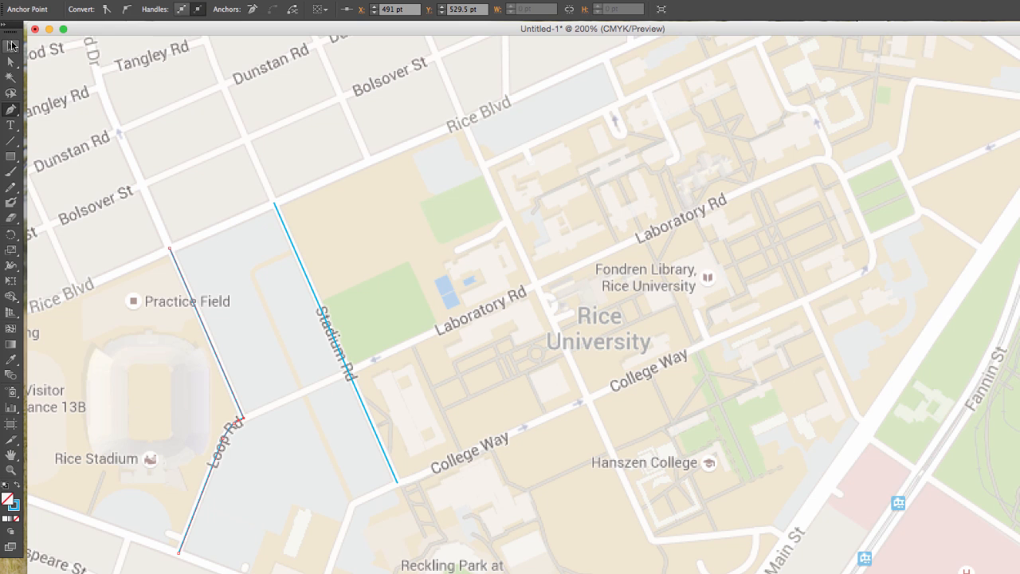
left_click(11, 45)
left_click(300, 258)
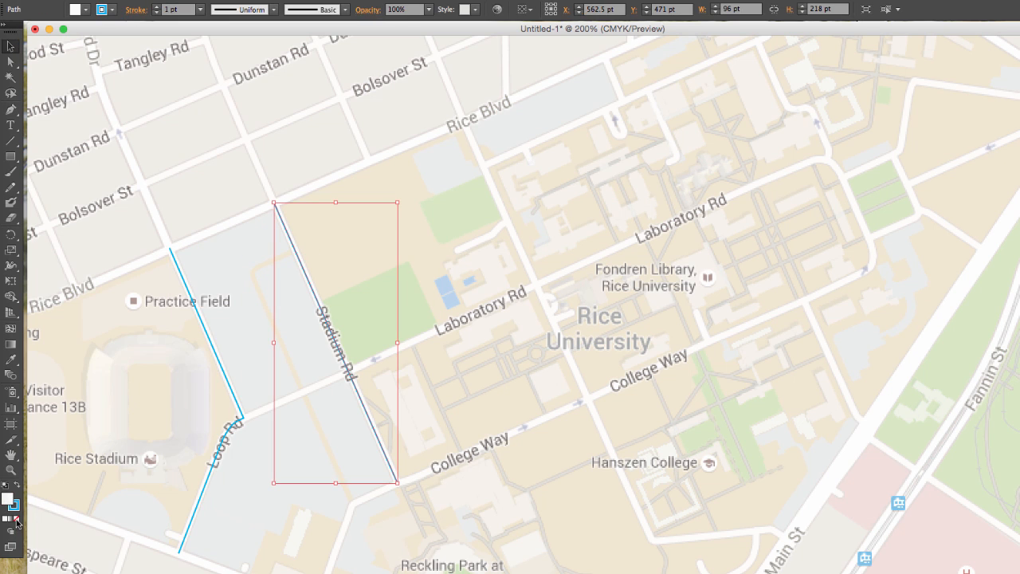
left_click(102, 368)
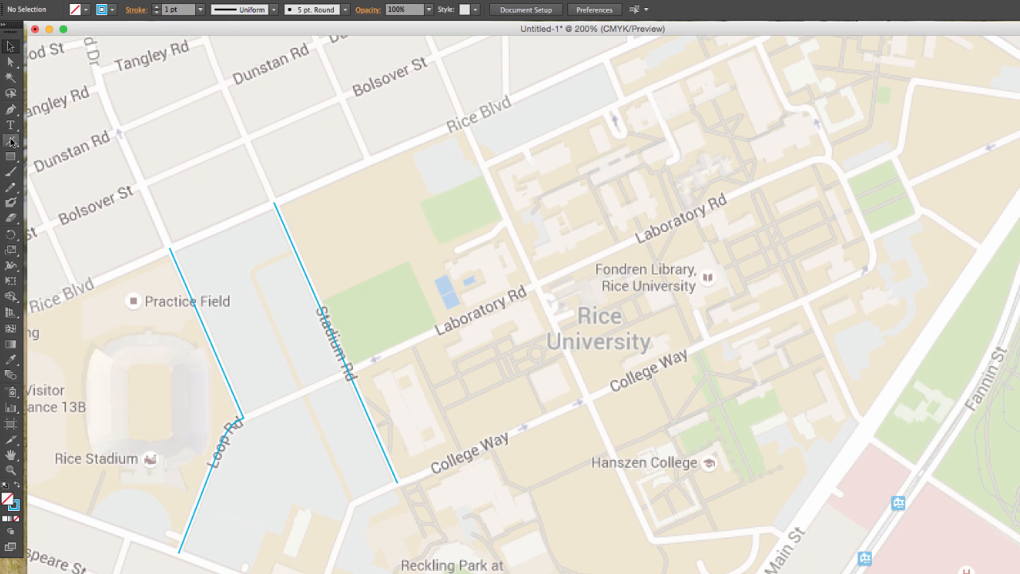
Trace Laboratory Rd from the Loop Rd junction, curve around the campus loop's far end, and return along College Way to Stadium Rd
left_click(245, 419)
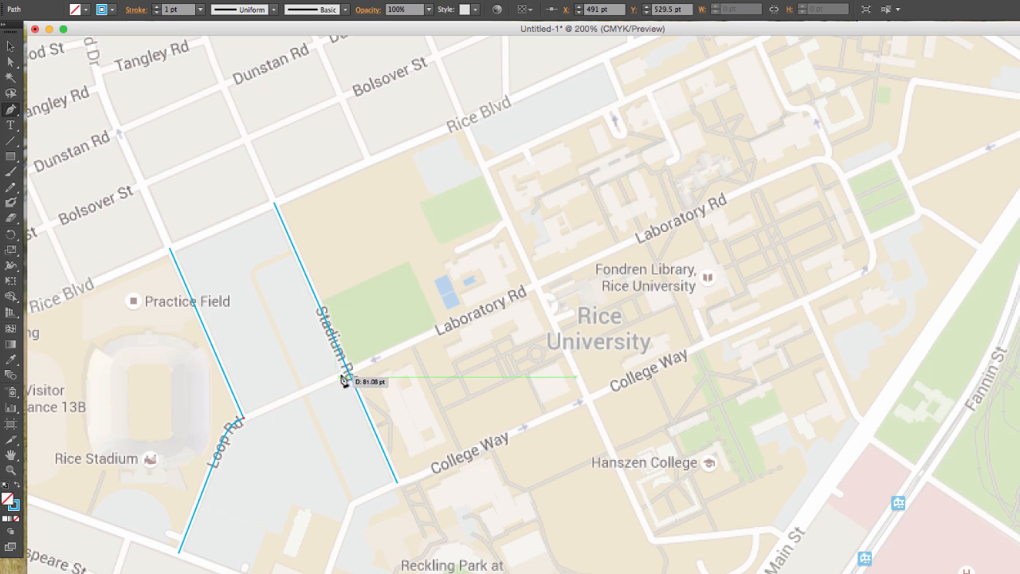
left_click(812, 161)
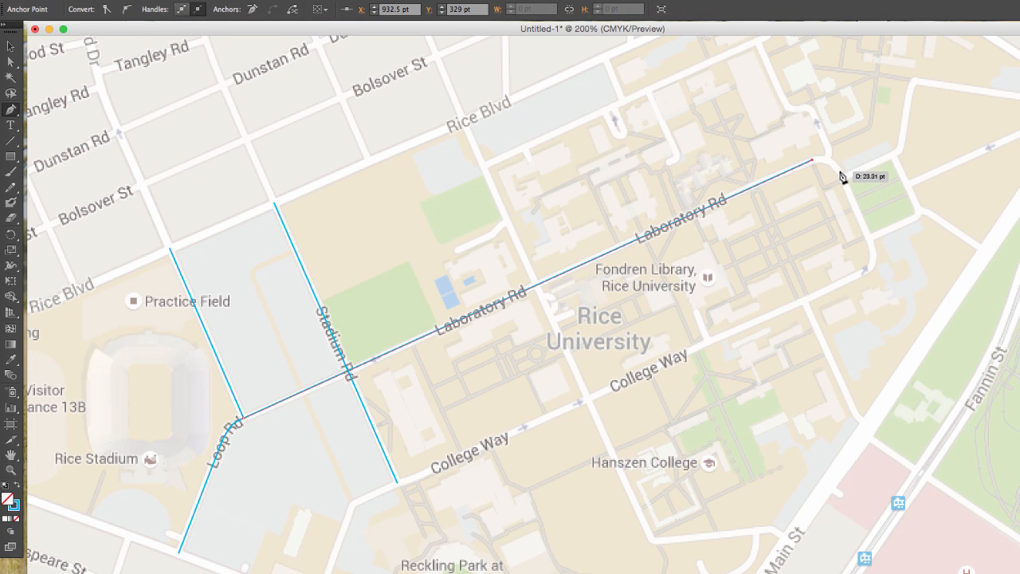
left_click_drag(840, 172, 849, 193)
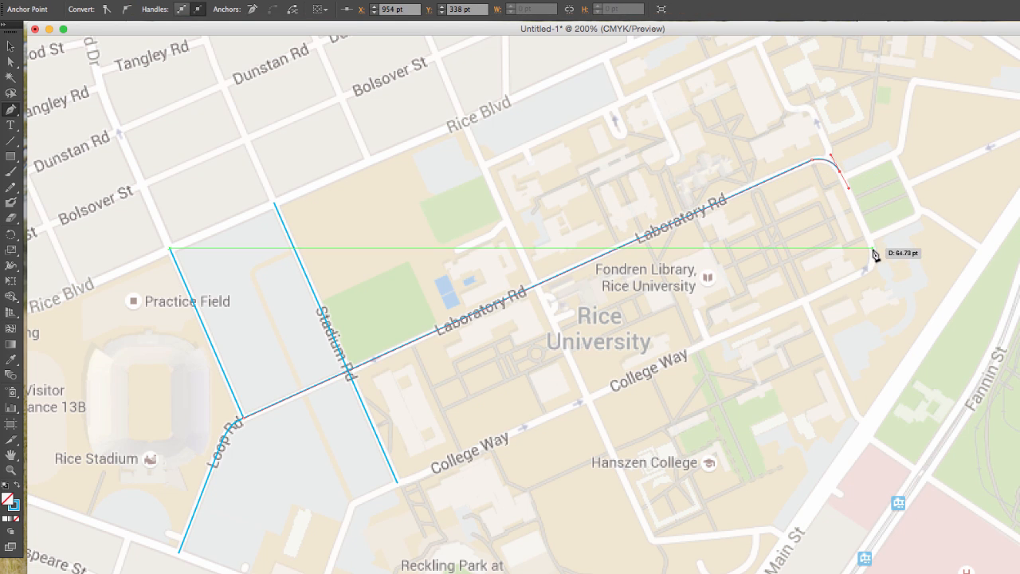
left_click(872, 248)
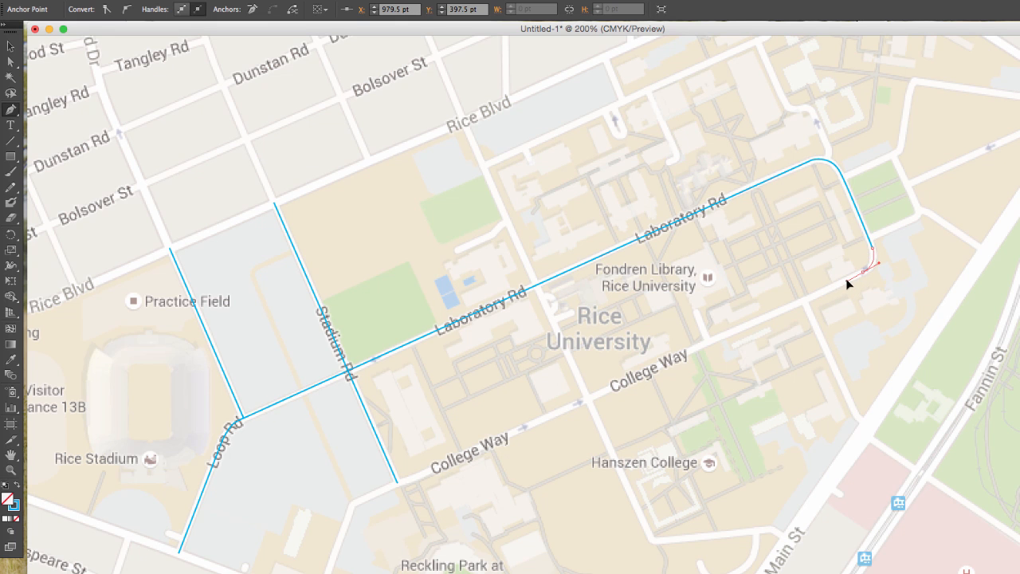
left_click(847, 280)
left_click(397, 483)
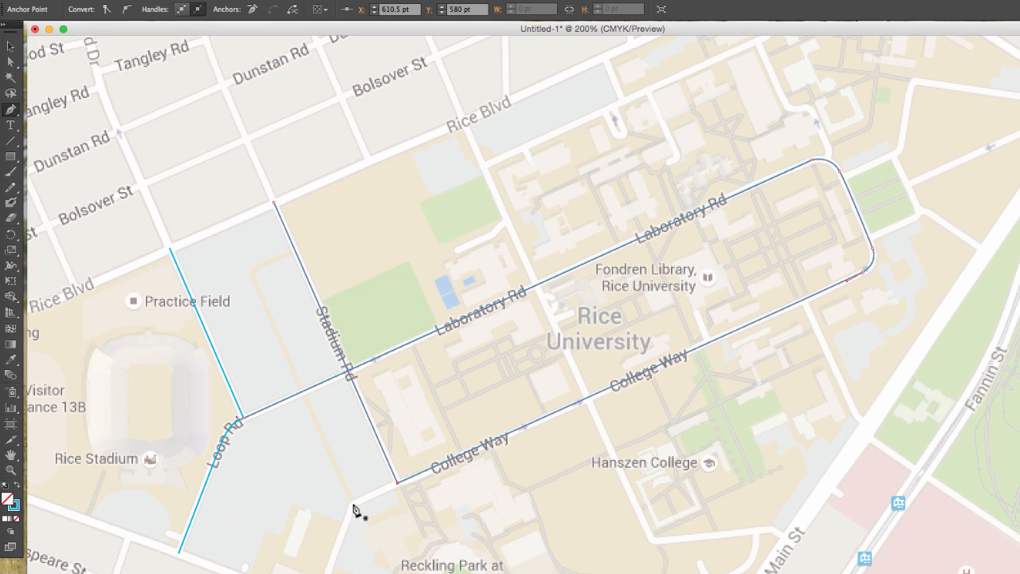
Extend the College Way trace past Stadium Rd to the bend and down the road towards University Blvd
left_click(351, 503)
left_click(397, 483)
left_click(352, 504)
left_click(327, 573)
left_click(351, 503)
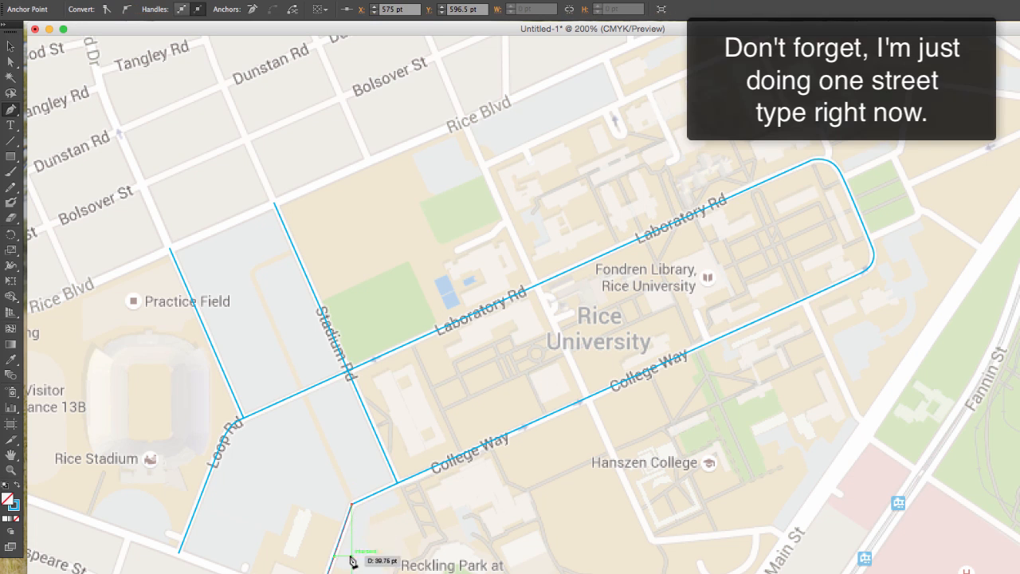
Trace University Blvd to connect the lower end of the Loop Rd path with the road coming down from College Way
left_click(179, 551)
left_click(169, 249)
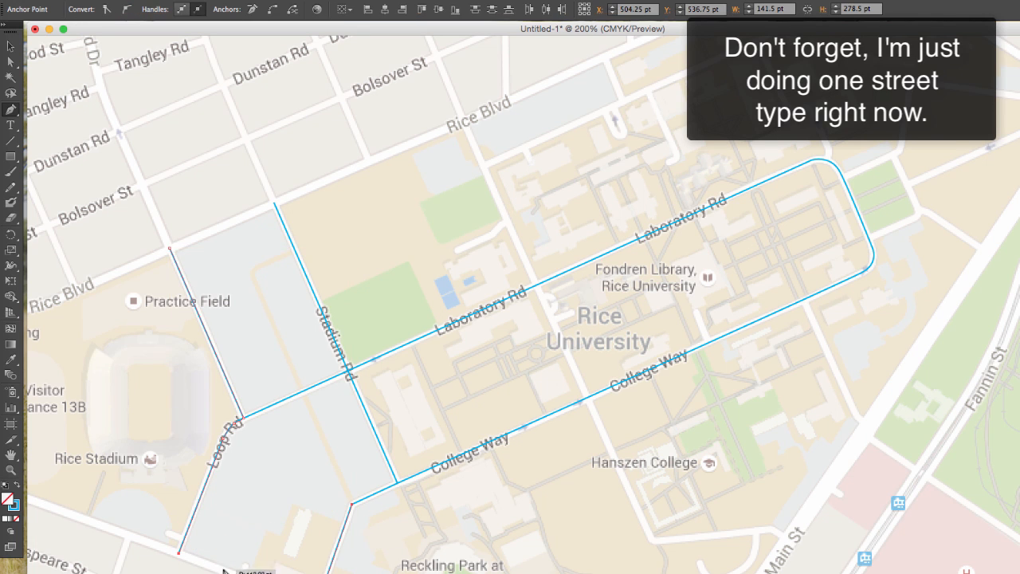
left_click(178, 553)
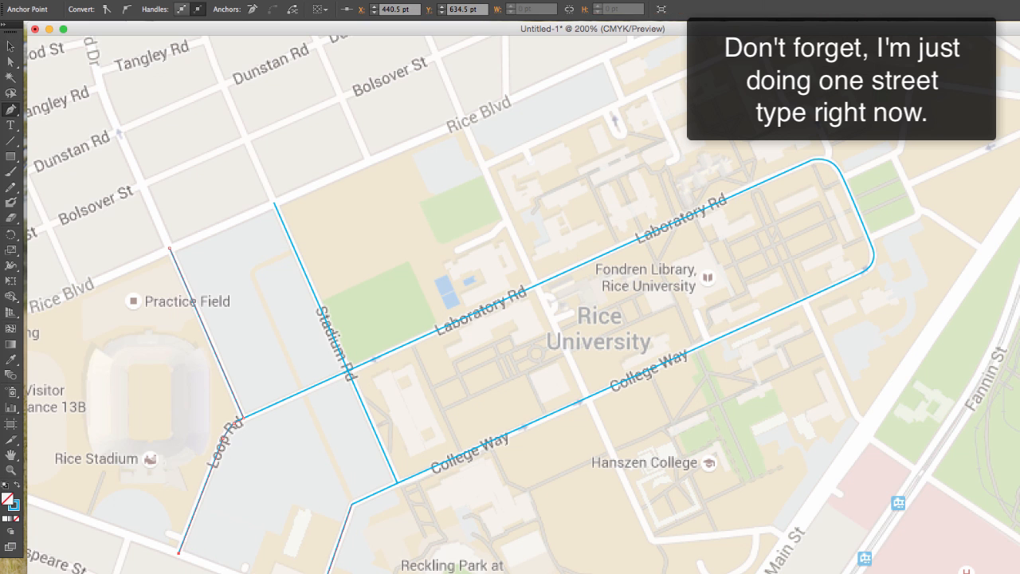
Trace Rice Blvd from the practice field road to the Sunset Blvd junction, replacing the first short segment and redoing the end anchor
left_click(170, 248)
left_click(277, 208)
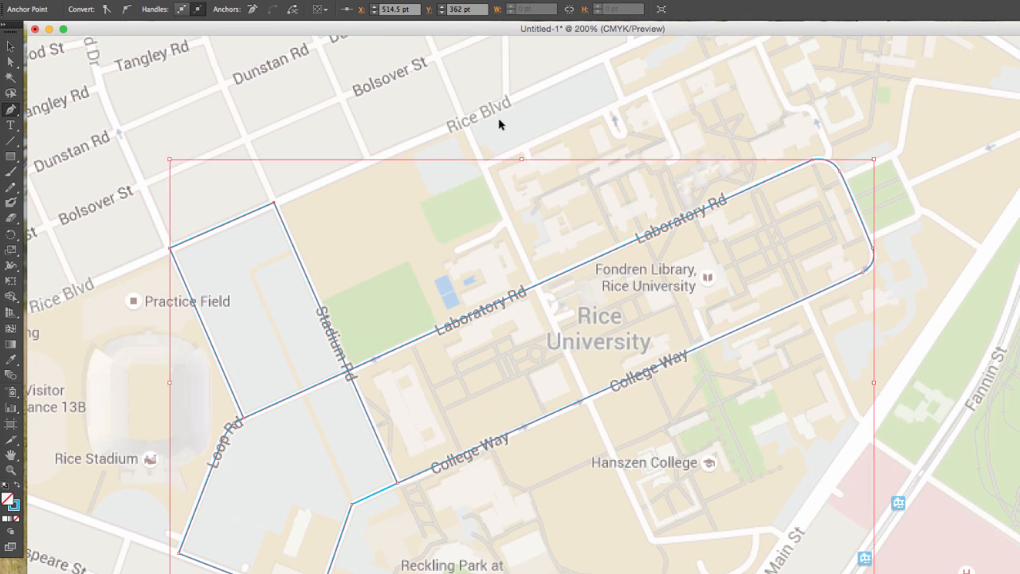
key("space")
left_click_drag(638, 51, 548, 197)
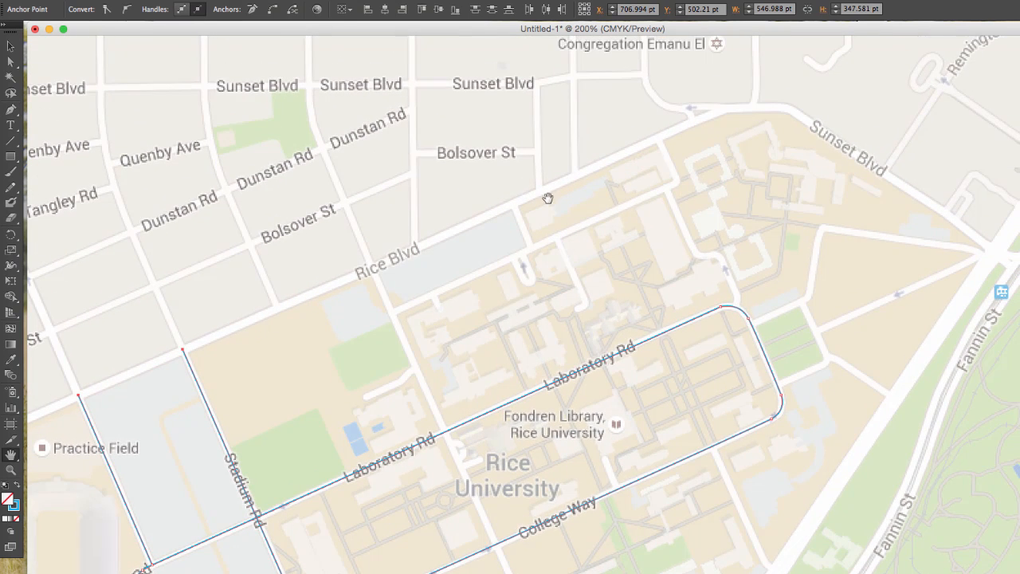
left_click(78, 396)
left_click(717, 113)
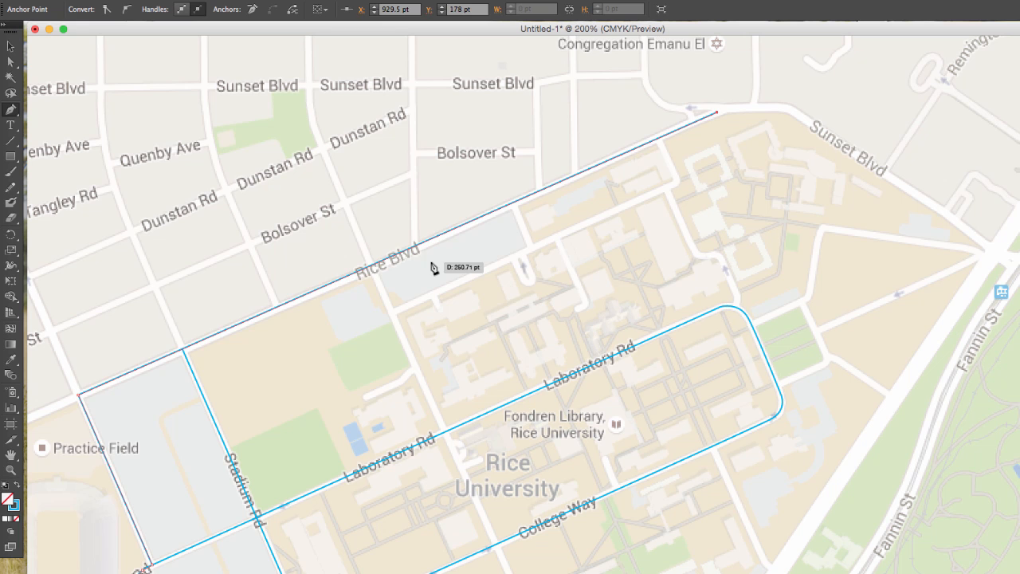
key("super+z")
left_click(717, 112)
Add an anchor on the Rice Blvd path where the long campus cross street between Stadium Rd and the library meets it
left_click(372, 264)
key("space")
left_click_drag(264, 366, 157, 201)
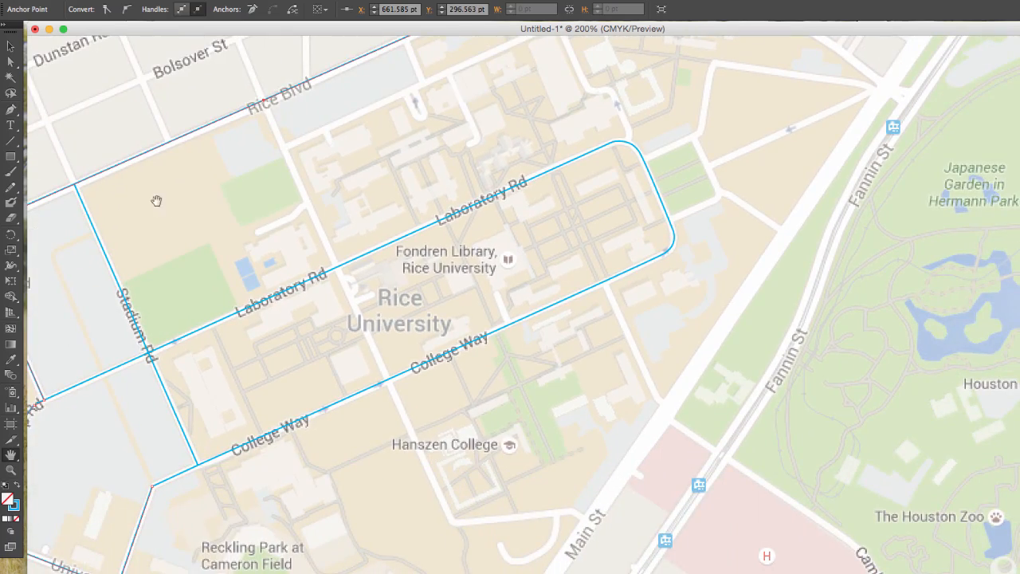